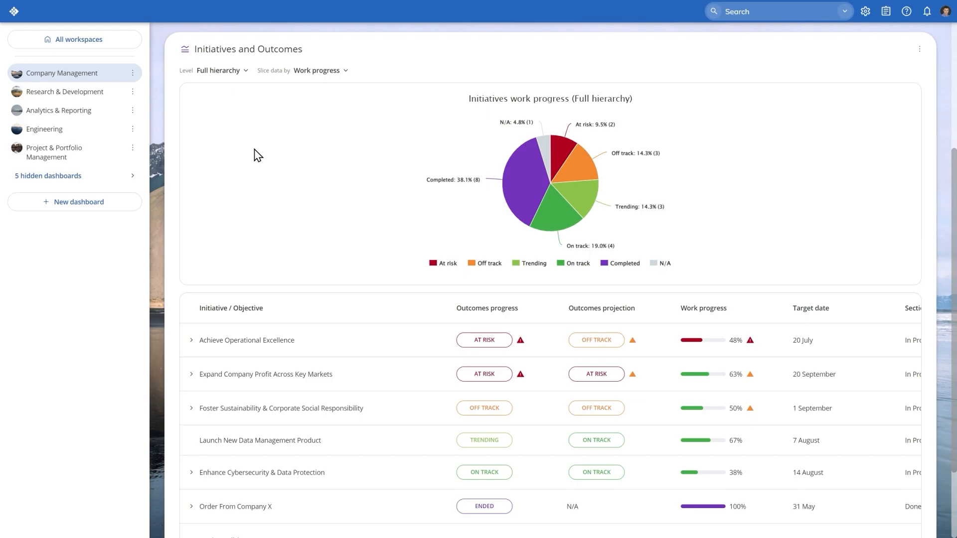
- Expand the Achieve Operational Excellence and Expand Company Profit Across Key Markets initiatives in the Initiatives and Outcomes table
scroll(255, 155, down, 3)
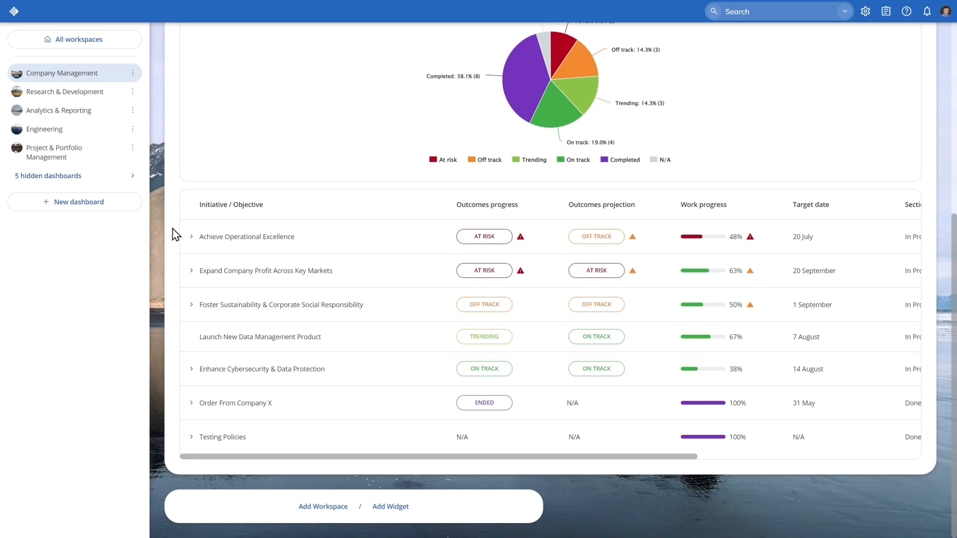
click(191, 238)
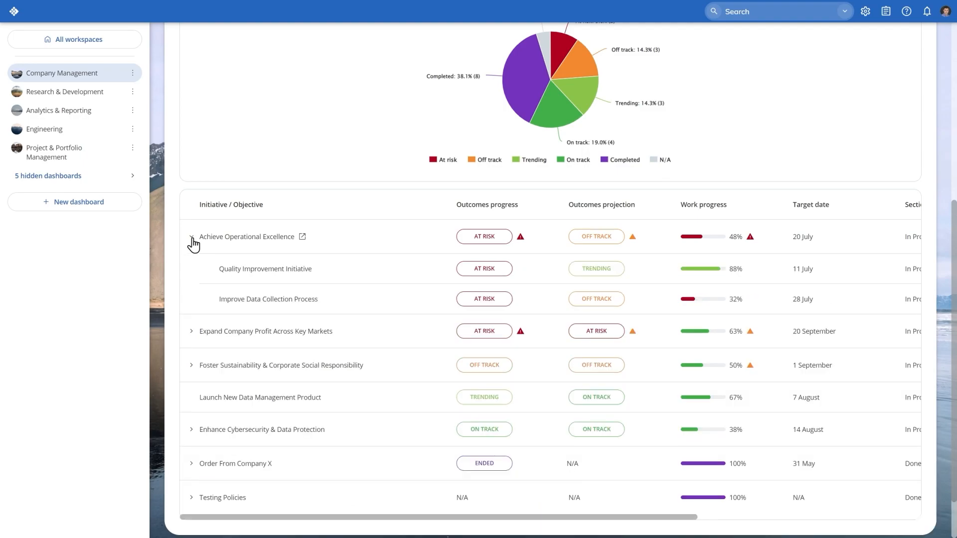
scroll(176, 249, down, 2)
click(190, 271)
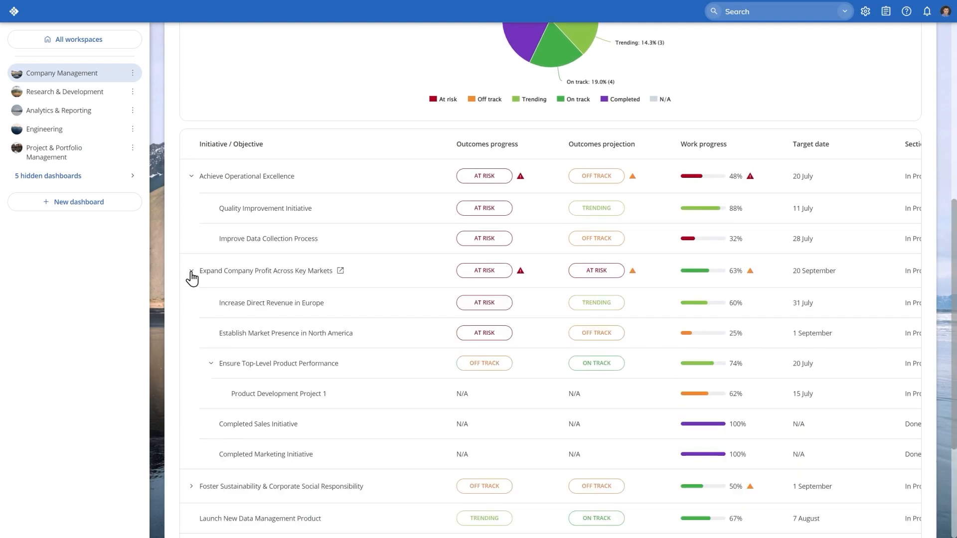
scroll(179, 279, down, 1)
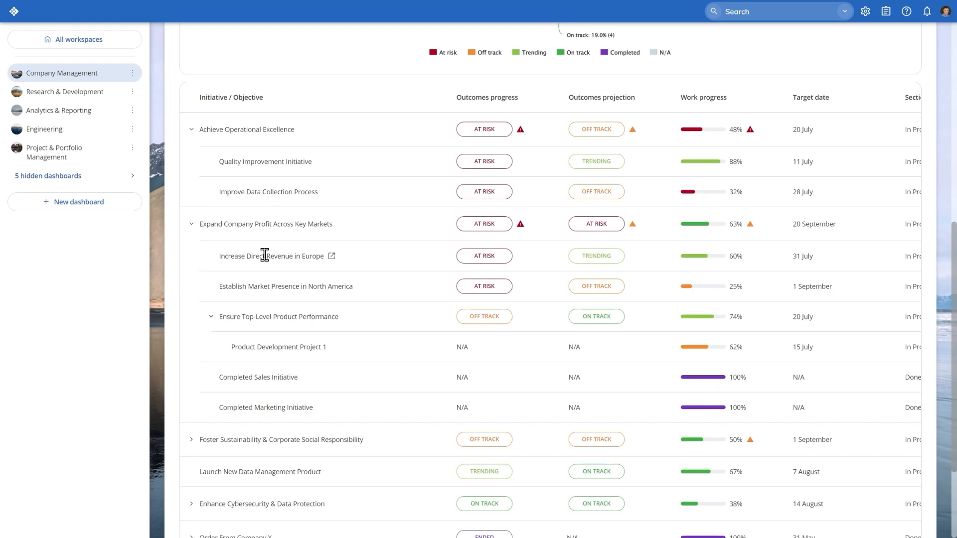
- Examine the work progress bars and warning indicators of the expanded initiatives and their child initiatives
mouse_move(706, 132)
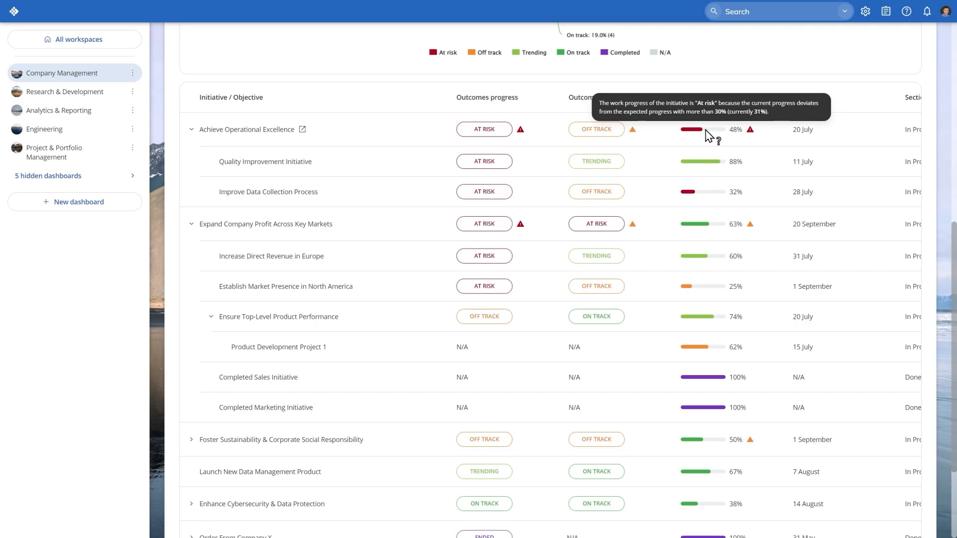
mouse_move(707, 164)
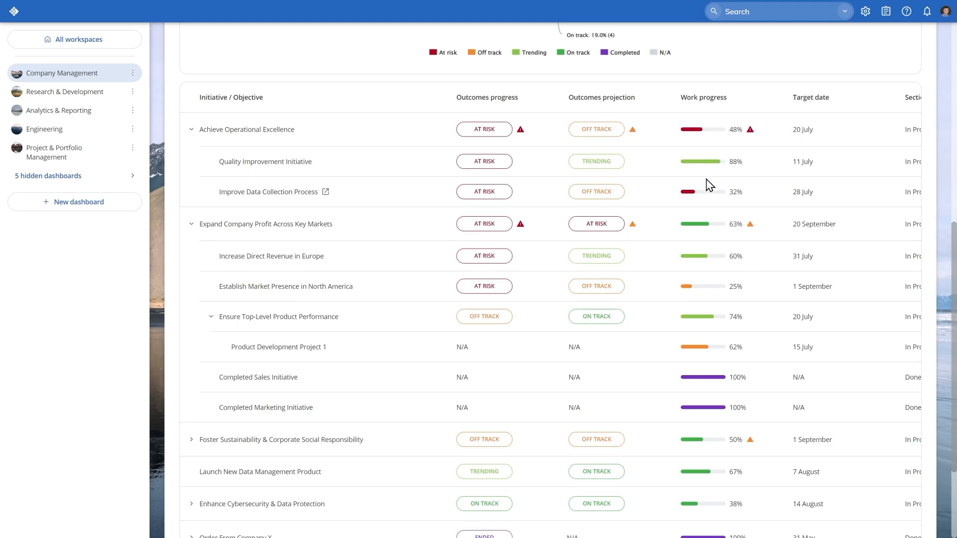
mouse_move(707, 199)
mouse_move(751, 131)
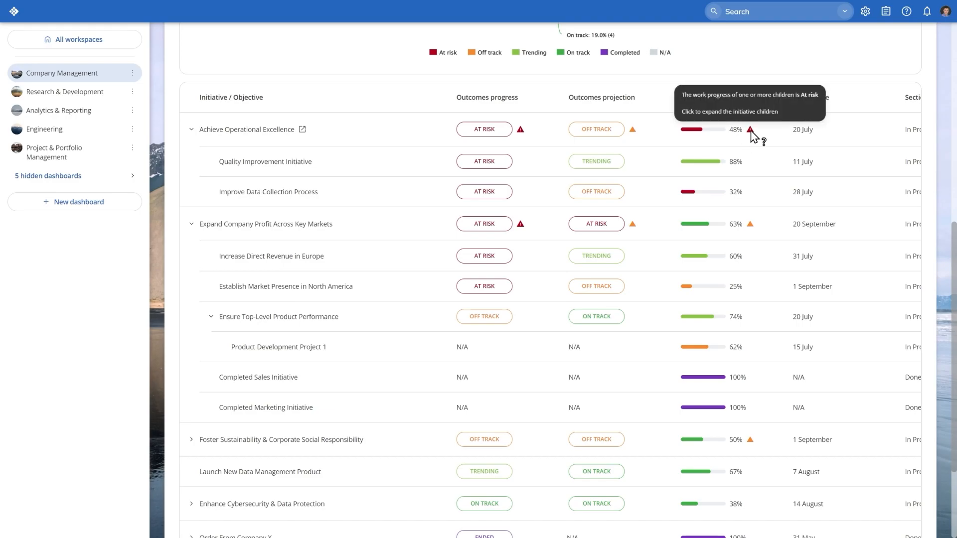
mouse_move(752, 229)
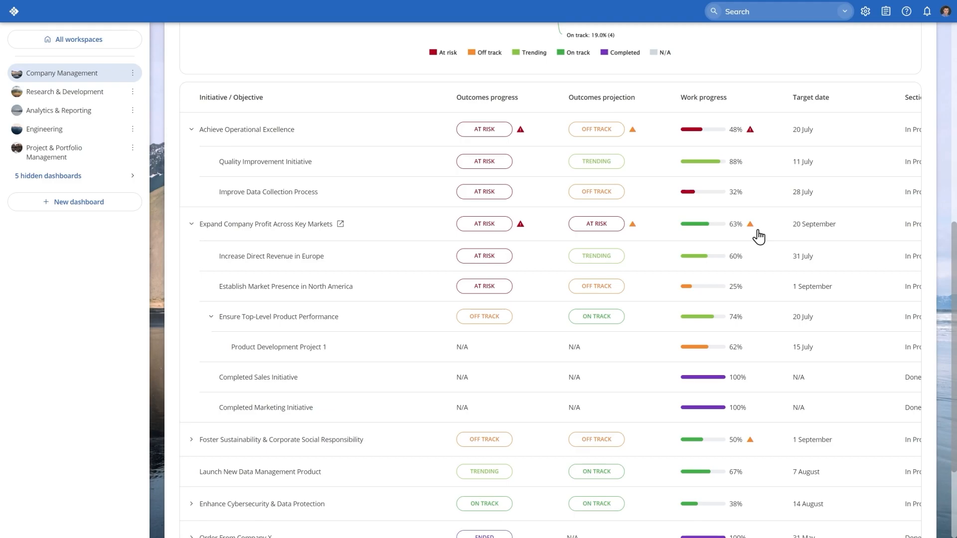
- Filter the initiatives table by the At risk and Off track slices of the work progress chart, and clear the filter
scroll(758, 238, up, 3)
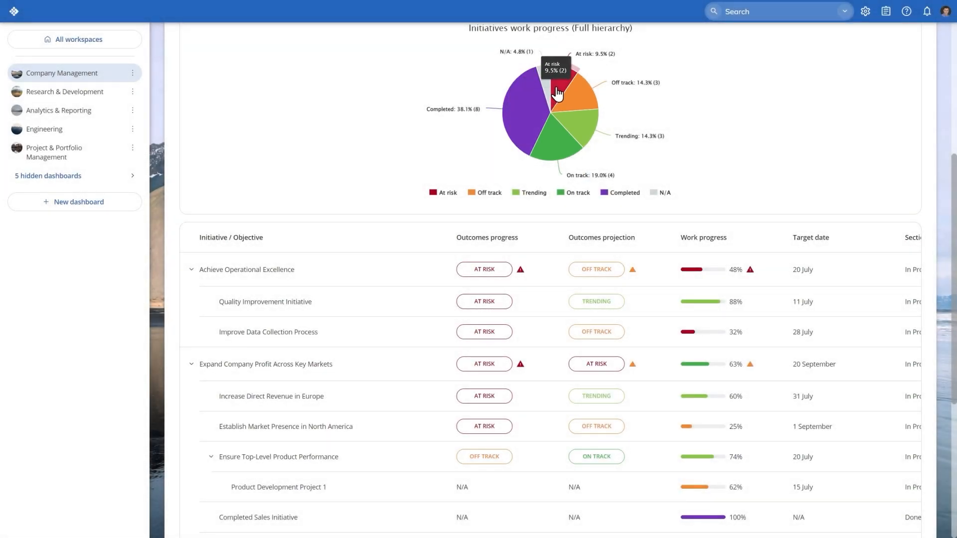
click(558, 93)
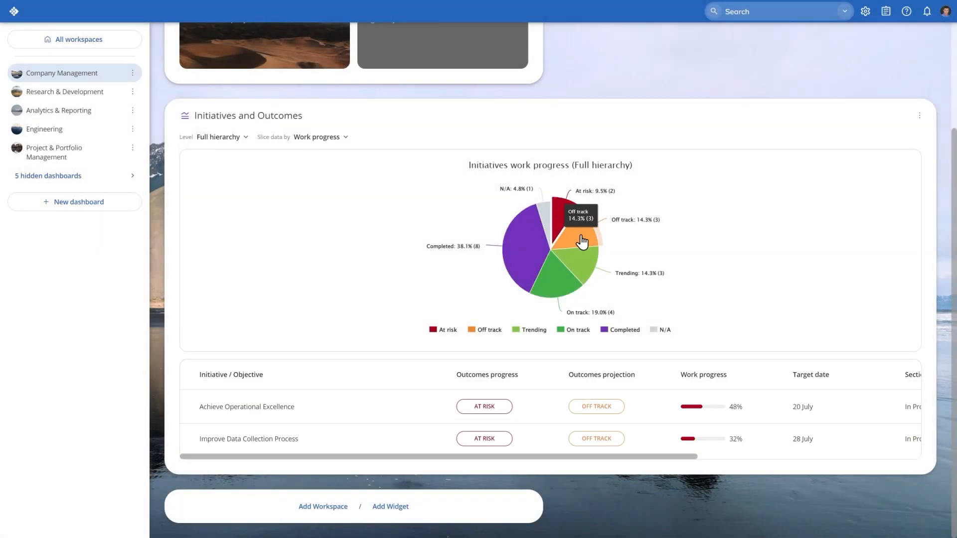
click(582, 242)
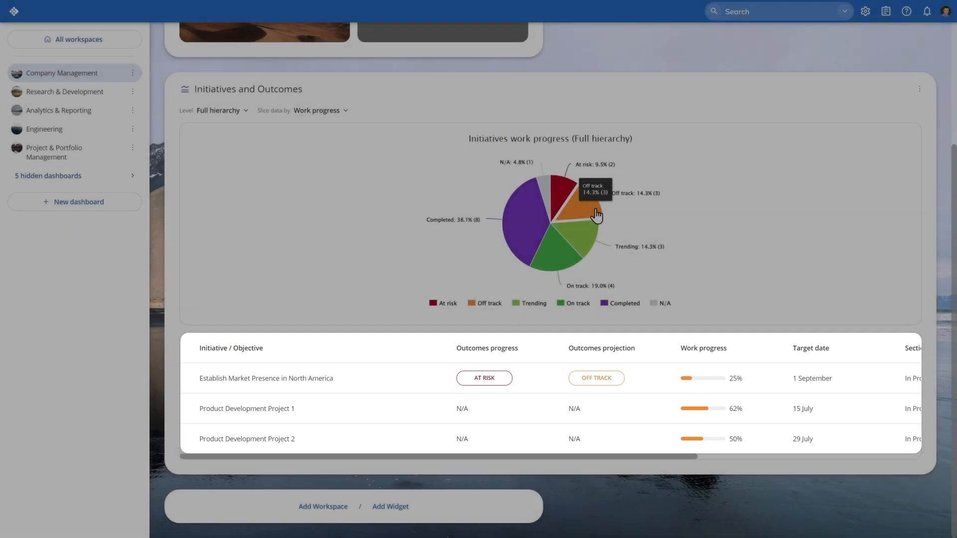
click(596, 215)
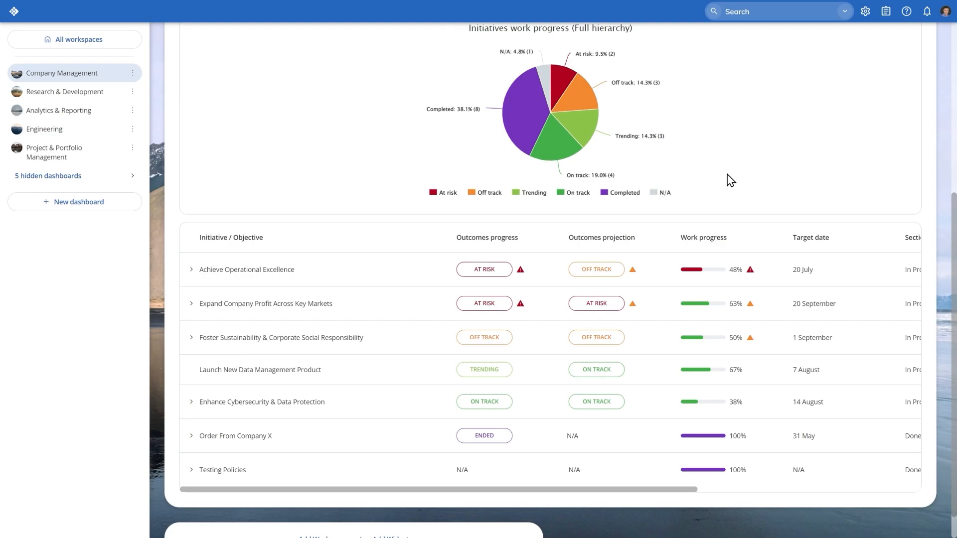
- Expand the Expand Company Profit Across Key Markets initiative to view its child initiative Ensure Top-Level Product Performance
scroll(731, 181, up, 1)
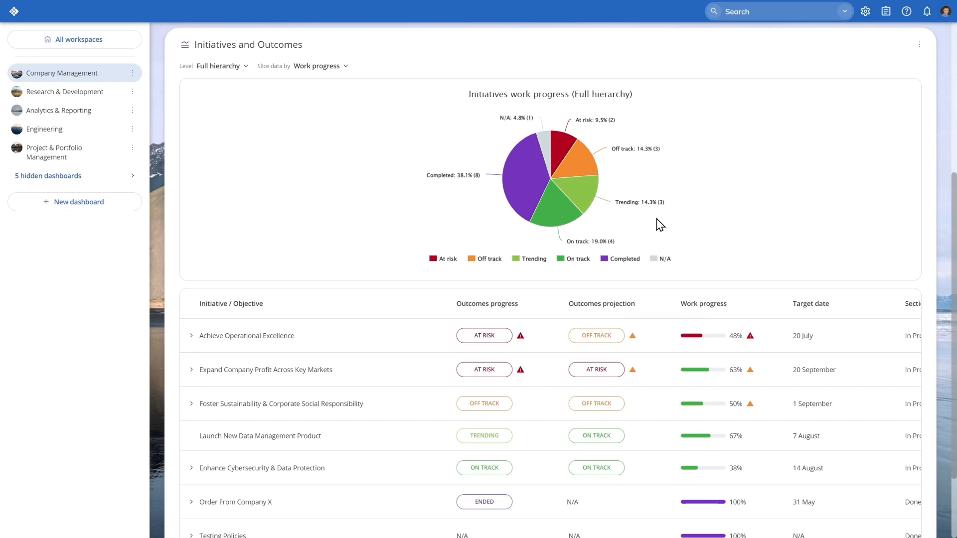
click(191, 371)
scroll(187, 394, down, 2)
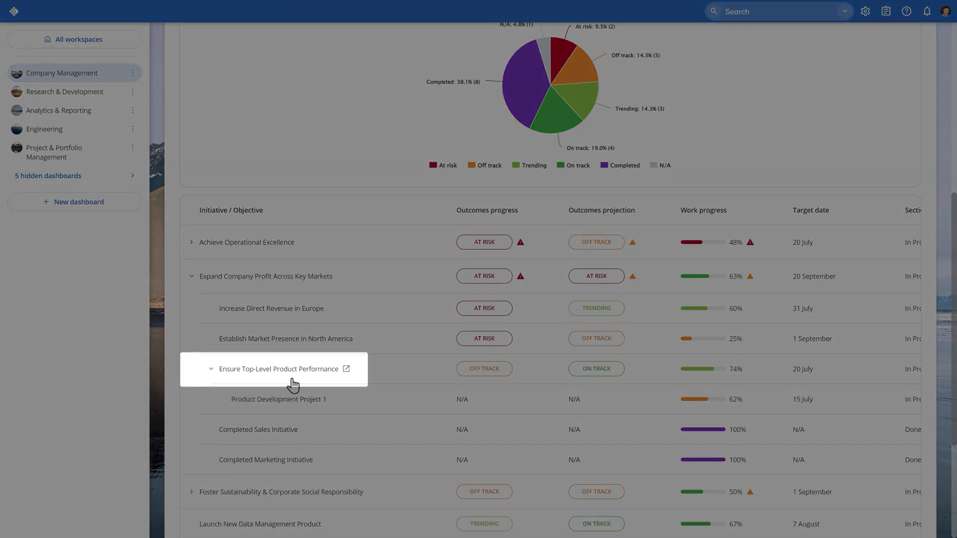
- Look up the Ensure Top-Level Product Performance initiative on the RnD Group's Product Development board, and return to the dashboard
scroll(338, 381, up, 7)
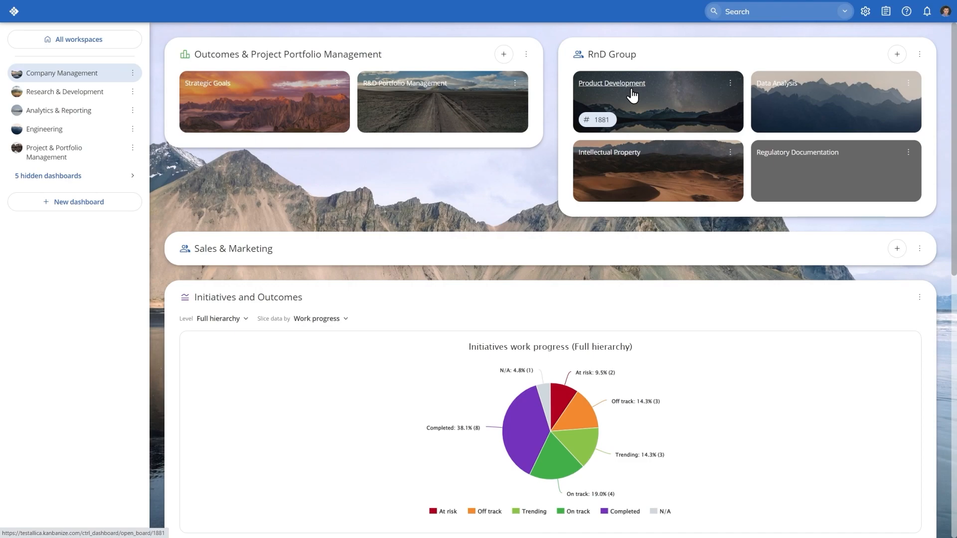
click(633, 94)
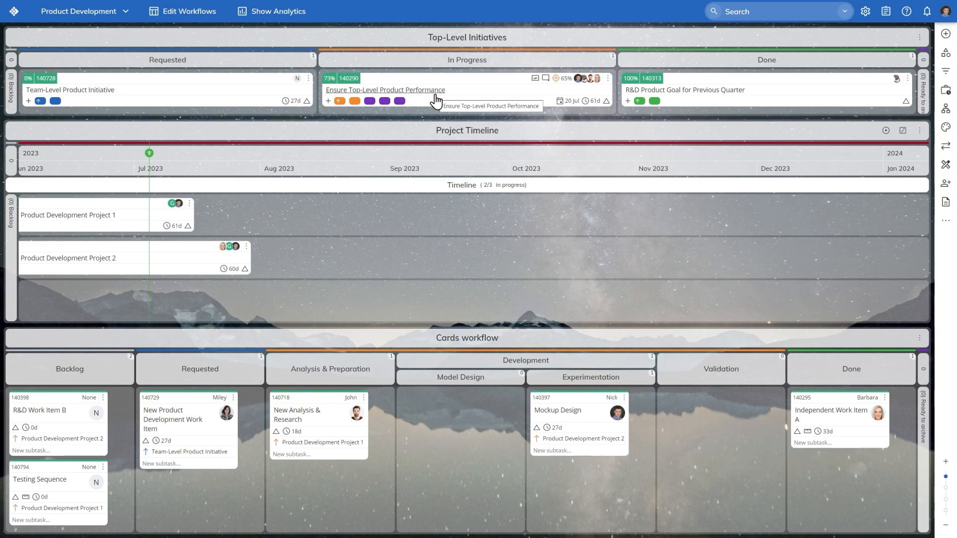
click(17, 19)
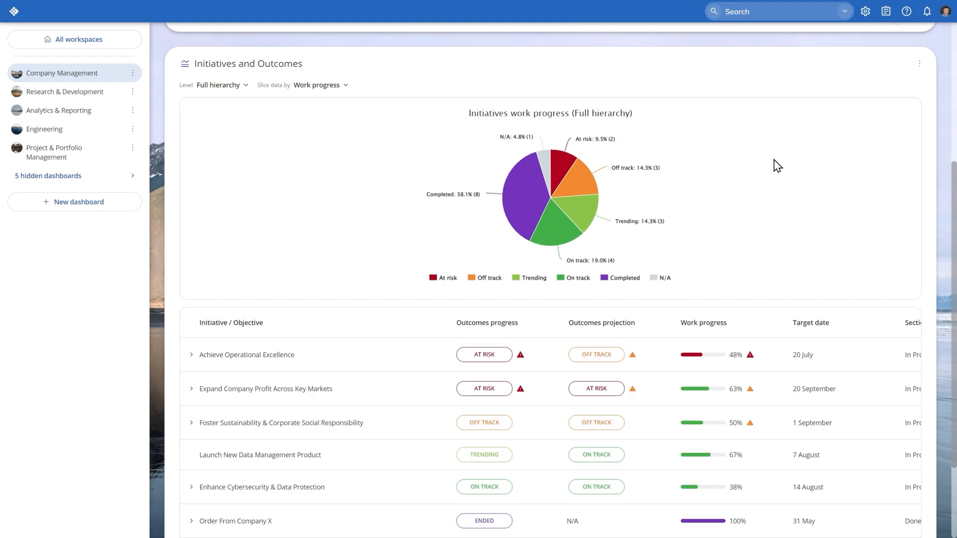
- Open the Product Development board and view the details of the Product Development Project 1 card on the project timeline
scroll(775, 164, up, 5)
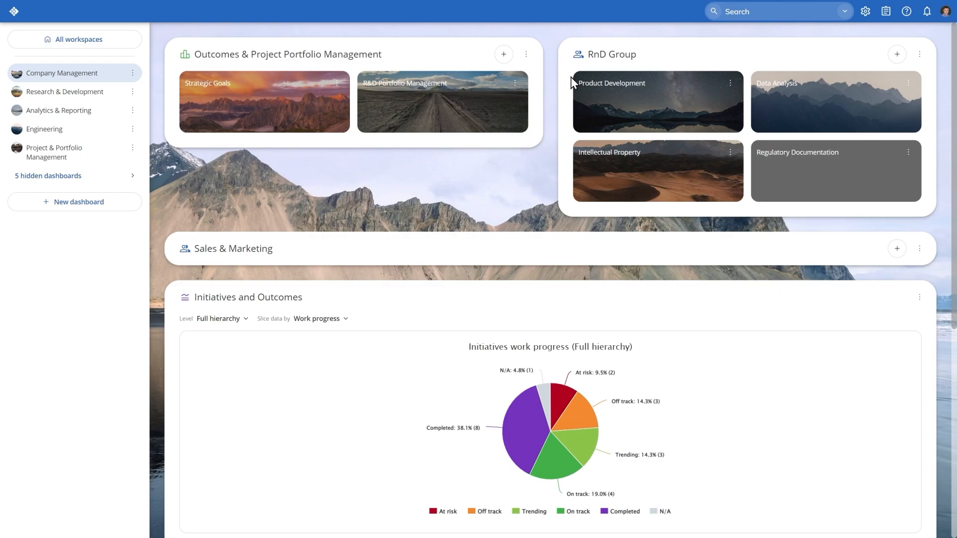
click(606, 86)
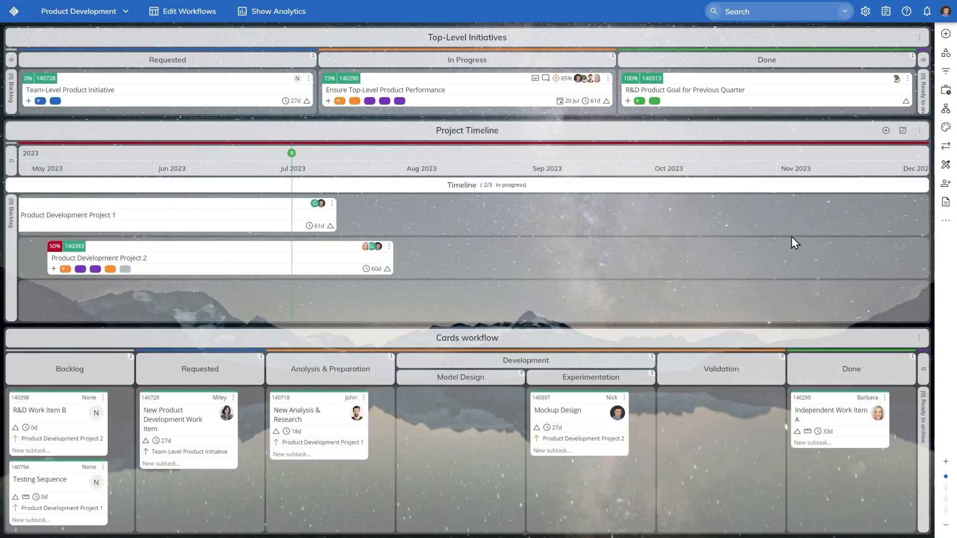
drag(792, 236, 884, 234)
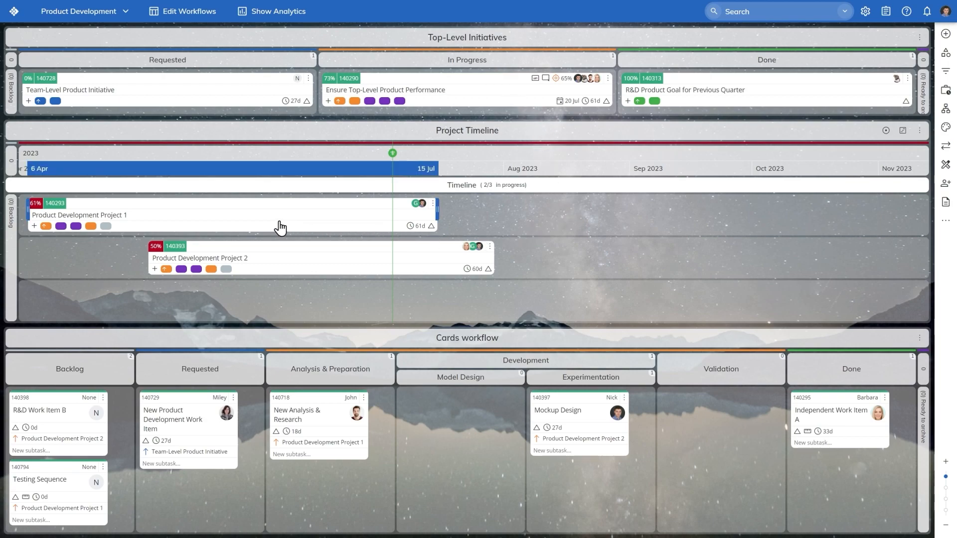
click(89, 225)
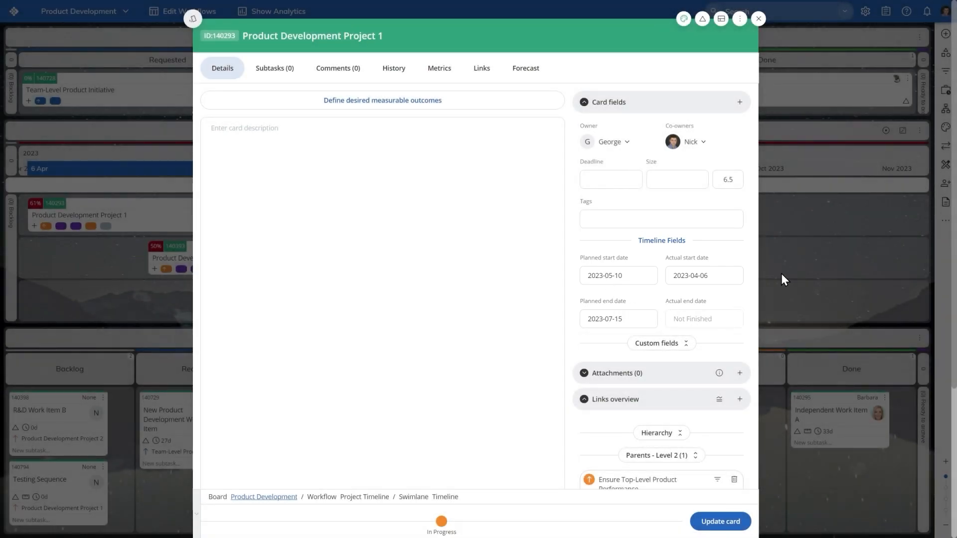
click(782, 274)
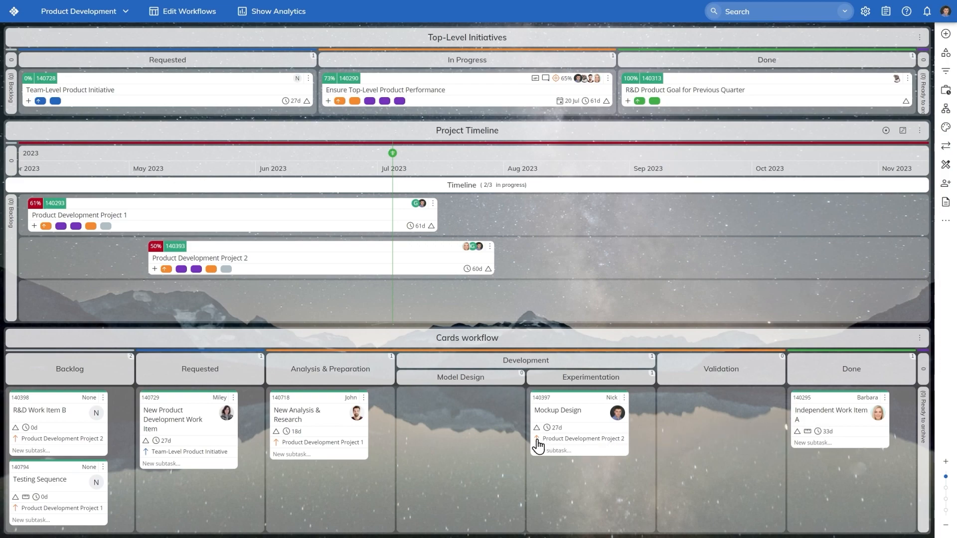
- Reopen the Product Development Project 1 card and examine its links overview
mouse_move(537, 440)
click(113, 216)
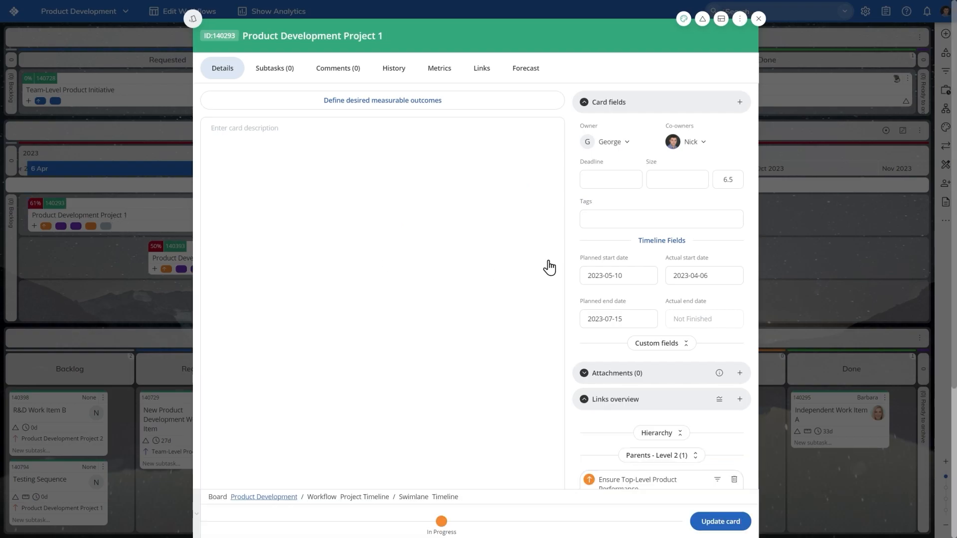
scroll(550, 268, down, 4)
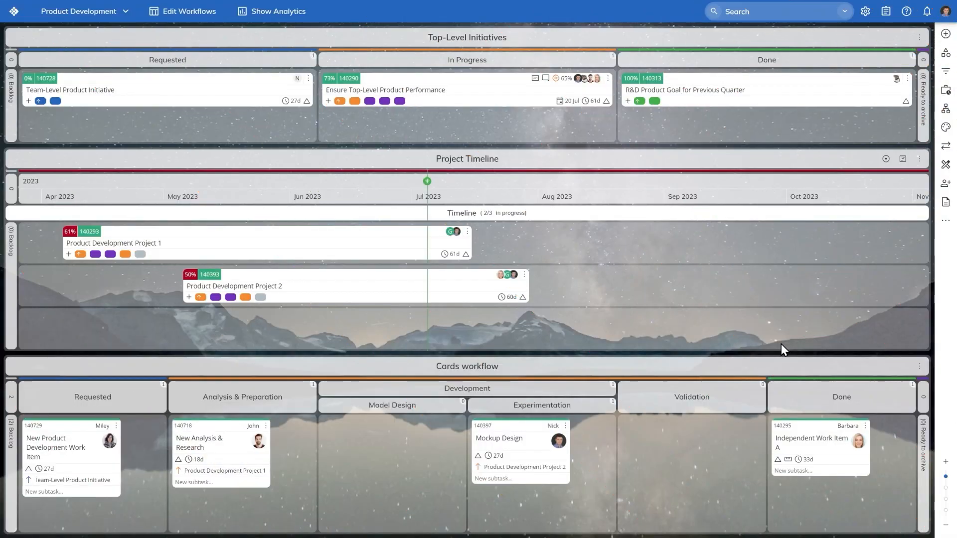
- Switch to the R&D Portfolio Management board and show the April to November 2023 range of the Product Development project timeline
click(124, 11)
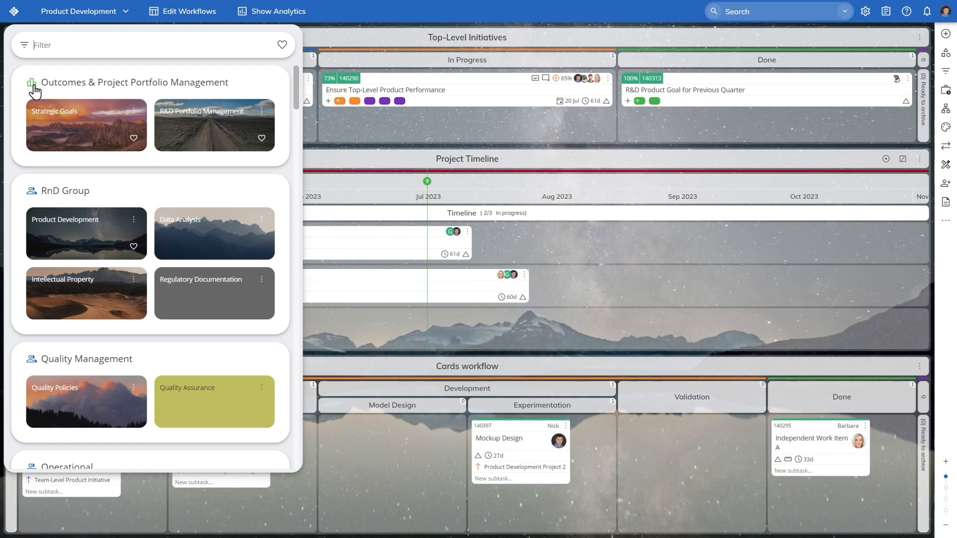
click(208, 117)
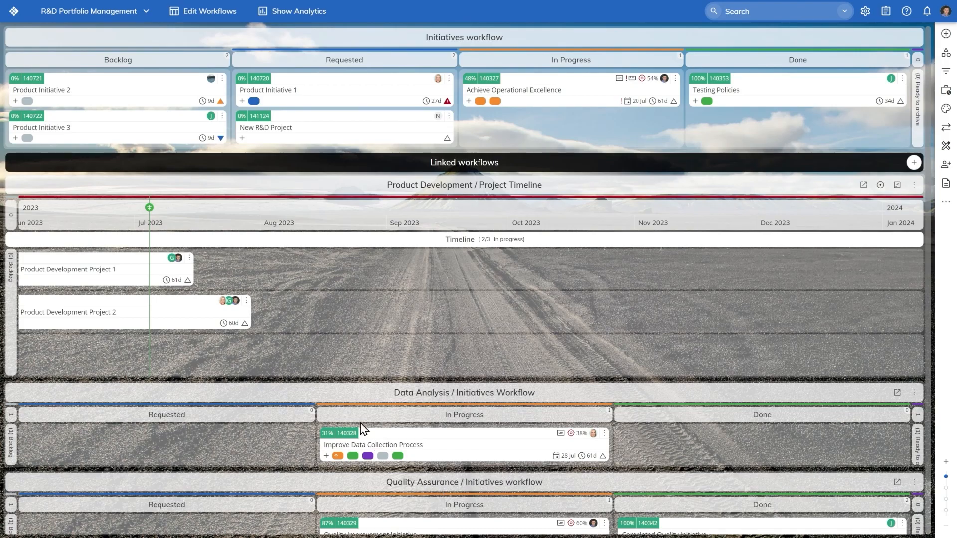
drag(339, 367, 597, 360)
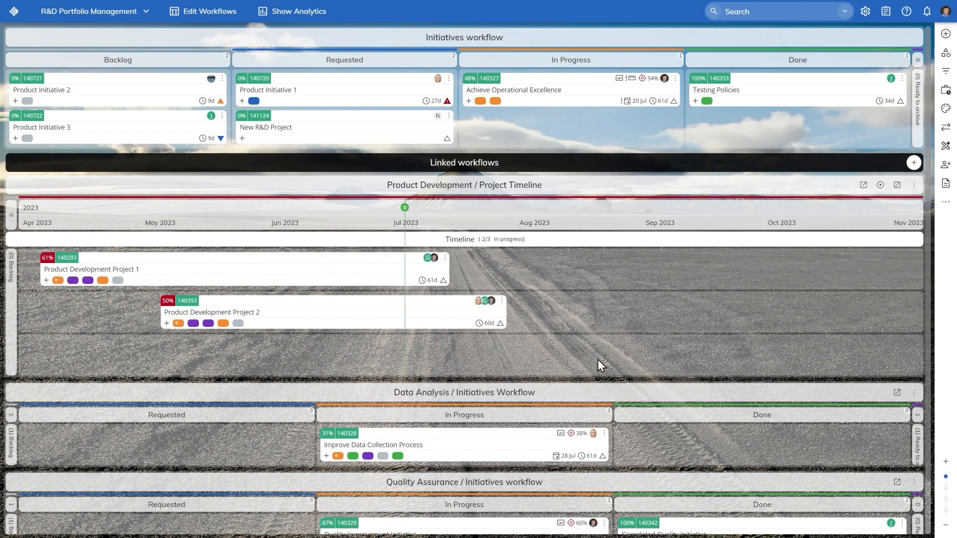
- Create a child initiative of New R&D Project named "Product Development Team Project" in the backlog of the Product Development project timeline
click(11, 215)
mouse_move(272, 125)
mouse_down()
mouse_move(263, 143)
mouse_move(60, 274)
mouse_up()
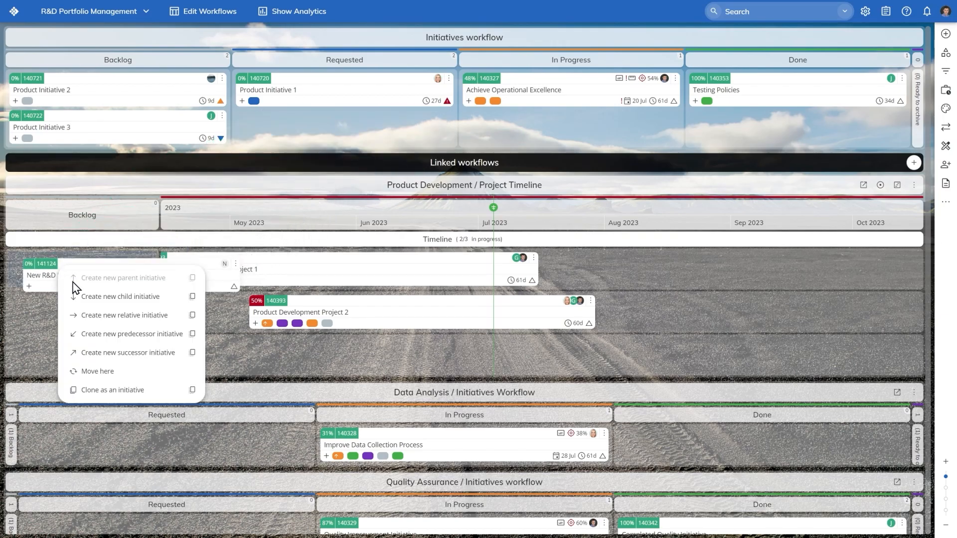
click(175, 302)
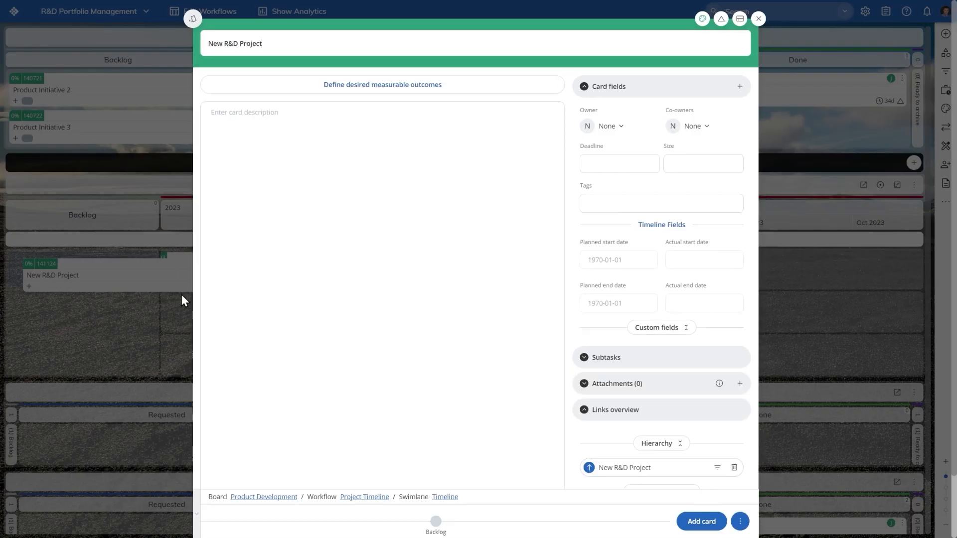
double_click(348, 41)
triple_click(348, 42)
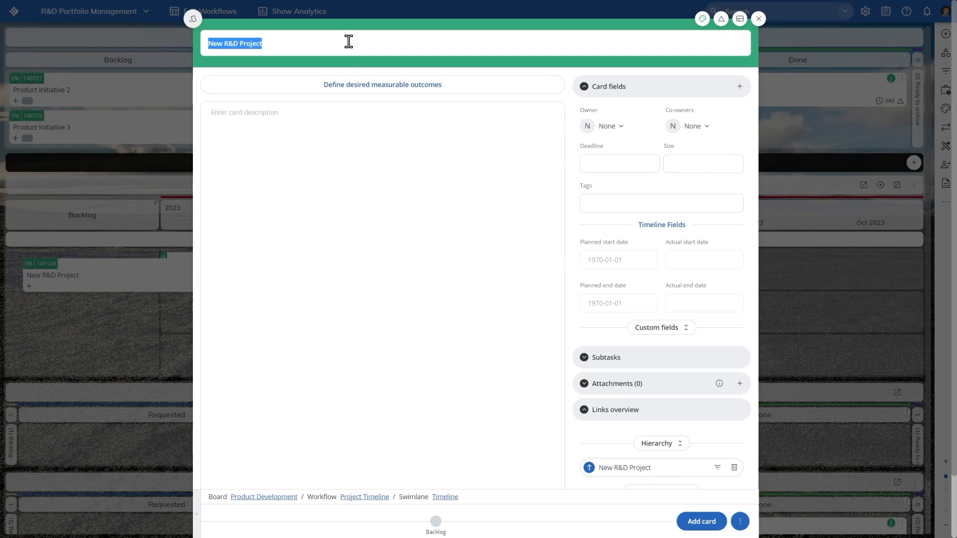
key(BackSpace)
text(Pro)
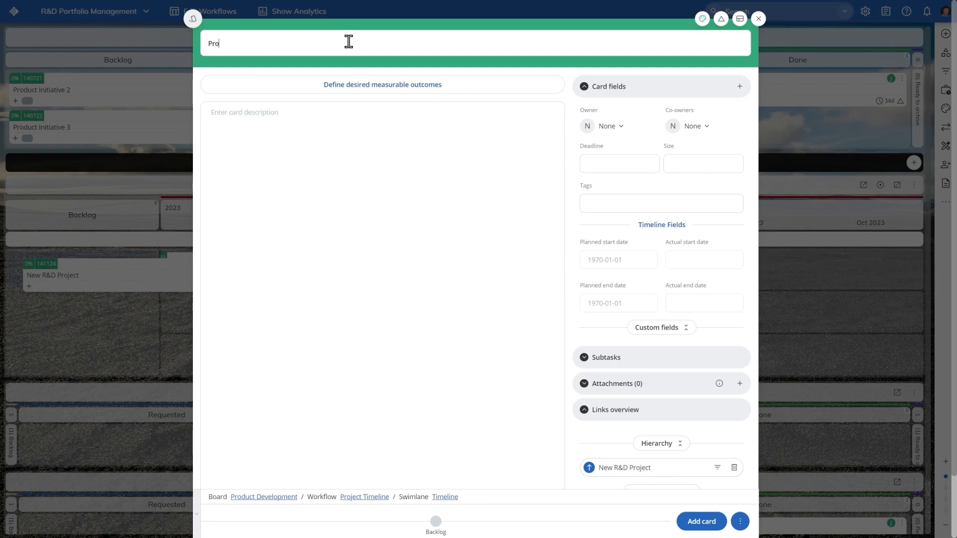
text(duct Development Team Project)
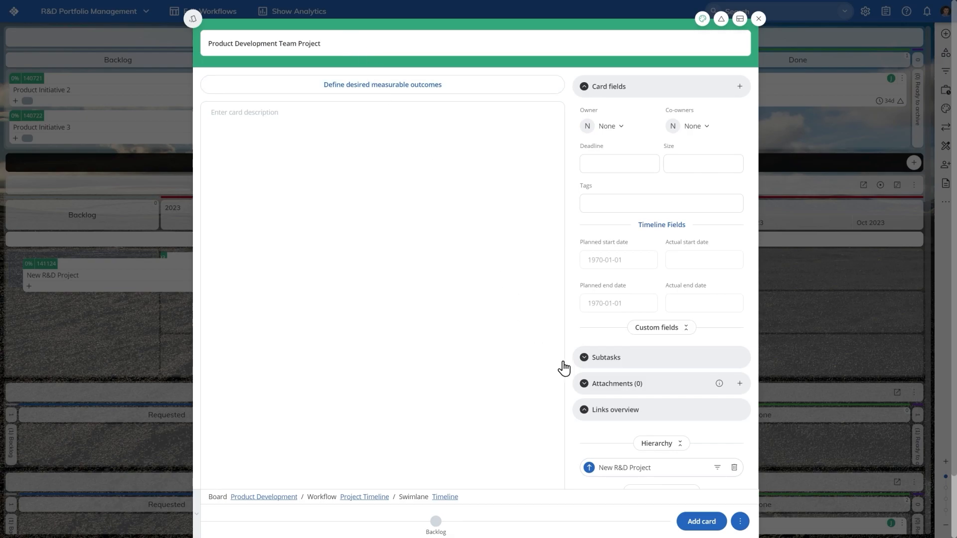
click(690, 517)
- Create a child initiative of New R&D Project named "Data Analysis Team Project" in the Requested column of the Data Analysis workflow
drag(272, 116, 101, 433)
click(150, 447)
click(347, 41)
text(Data Analysis Team Project)
click(701, 516)
- Create a child initiative of New R&D Project named "QA Team Project" in the Requested column of the Quality Assurance workflow
drag(295, 107, 108, 509)
click(160, 427)
triple_click(351, 43)
text(QA Team Project)
click(704, 472)
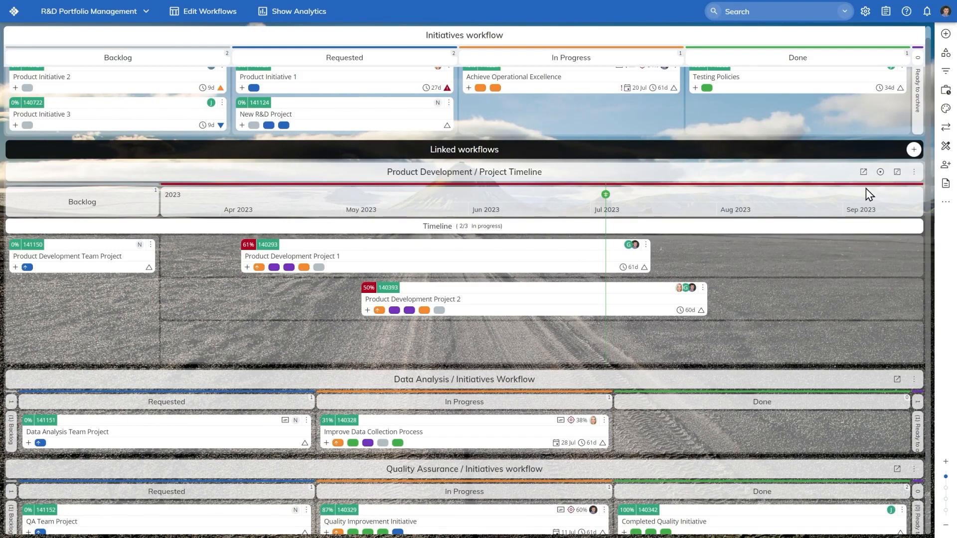
- Open the Product Development board from its linked project timeline and show the timeline from April to October 2023
click(867, 177)
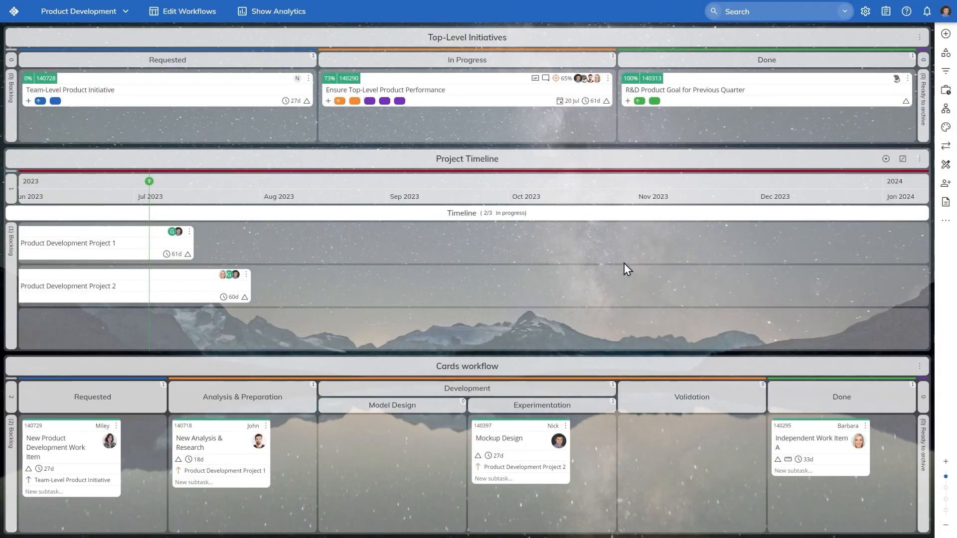
drag(444, 282, 789, 282)
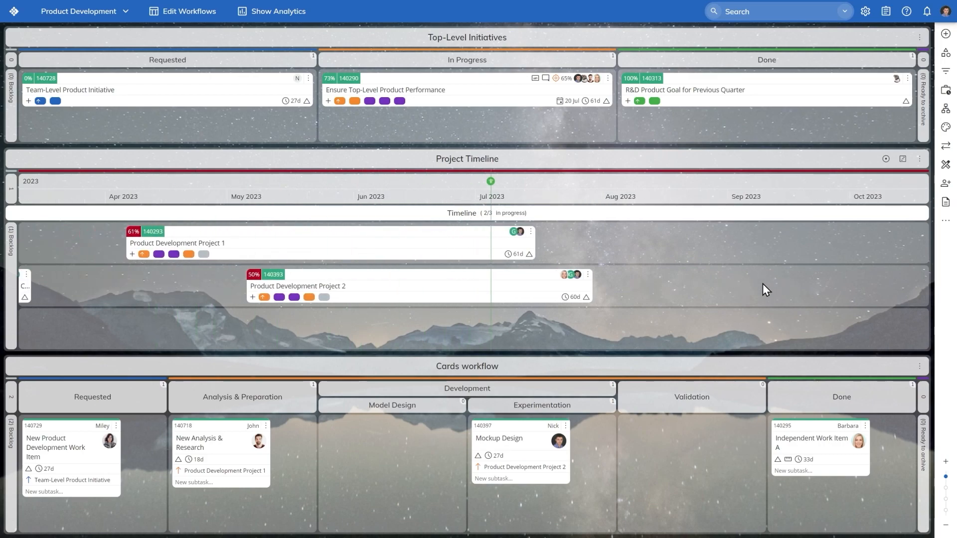
- Create a child card of Product Development Team Project in the Requested column of the Cards workflow and title it "Concept"
click(15, 197)
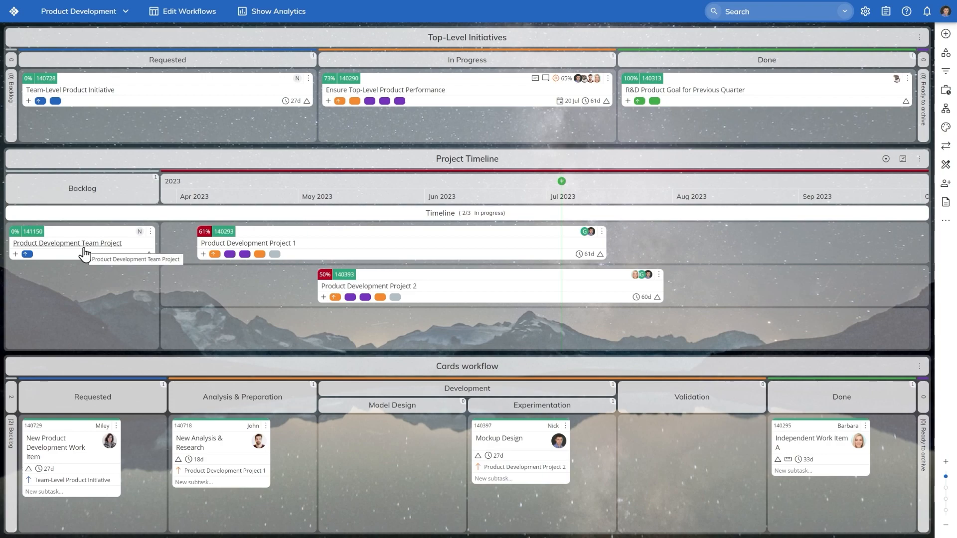
drag(84, 245, 117, 501)
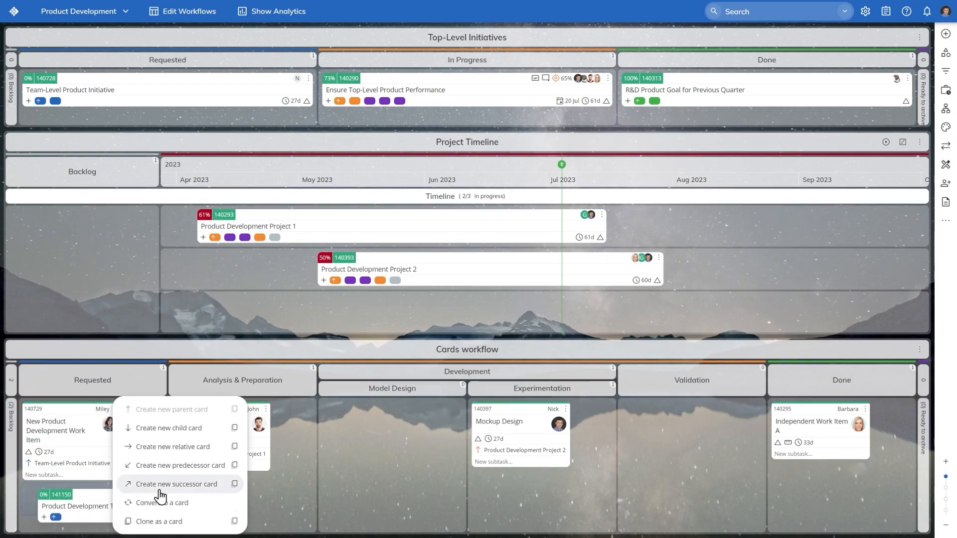
click(212, 438)
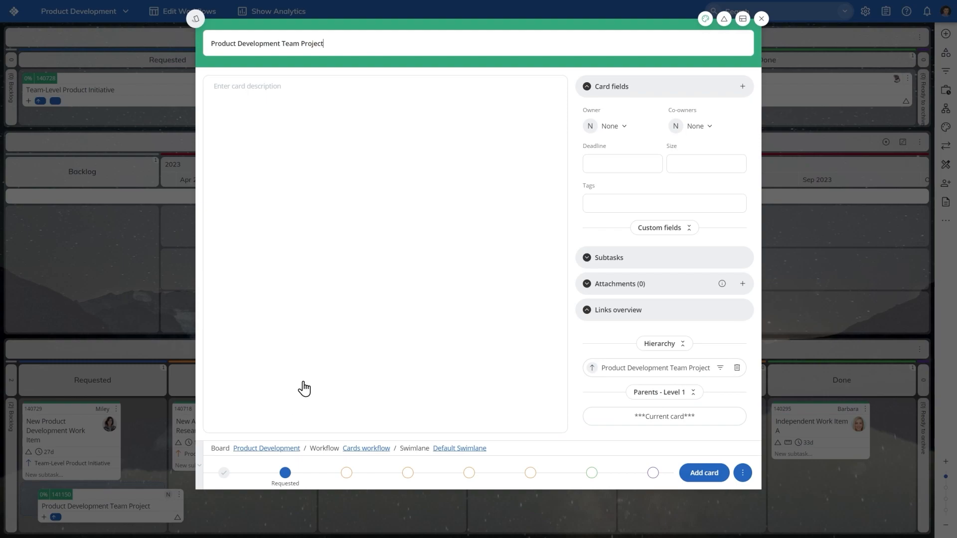
triple_click(385, 44)
key(BackSpace)
text(Concept)
- Add the Concept card and two more child cards titled "Design" and "Test" under the same team project
click(745, 473)
click(764, 464)
text(Design)
click(743, 473)
click(786, 466)
text(Test)
click(705, 474)
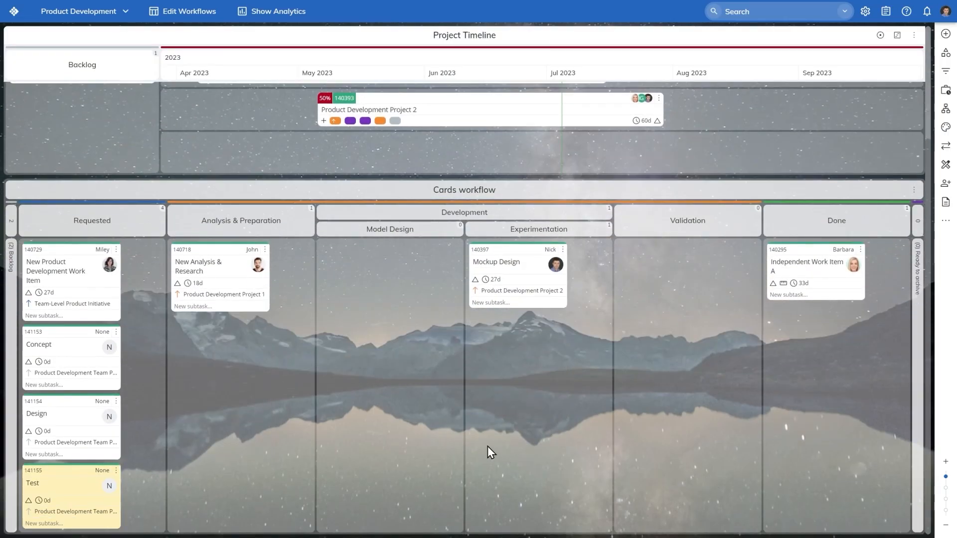
- Schedule Product Development Team Project on the timeline from early July 2023 and move its Concept card to Analysis & Preparation
scroll(380, 430, up, 3)
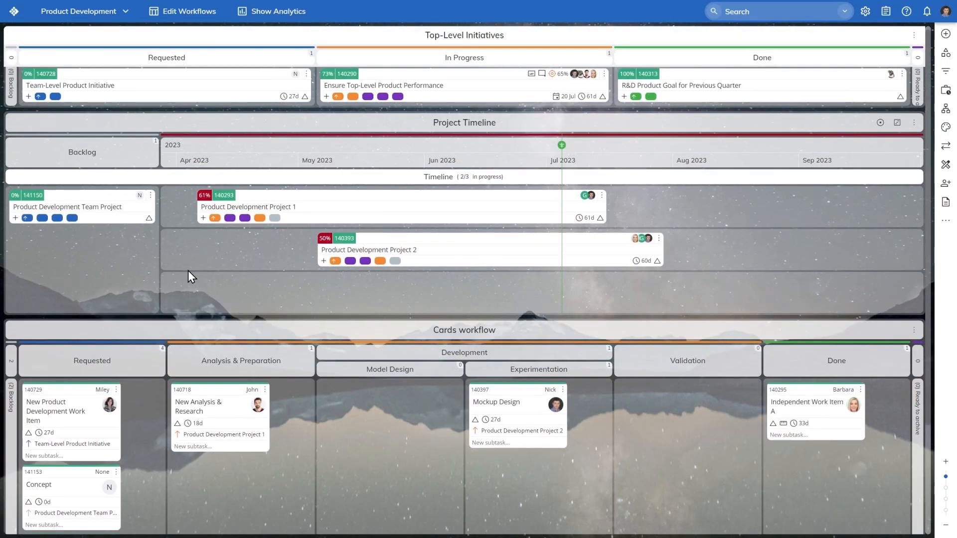
drag(79, 207, 661, 293)
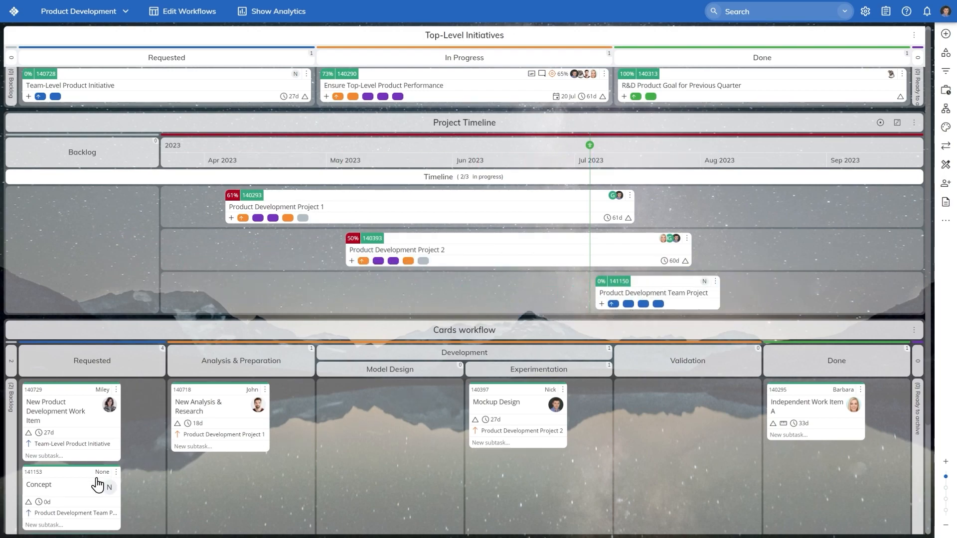
drag(71, 478, 219, 471)
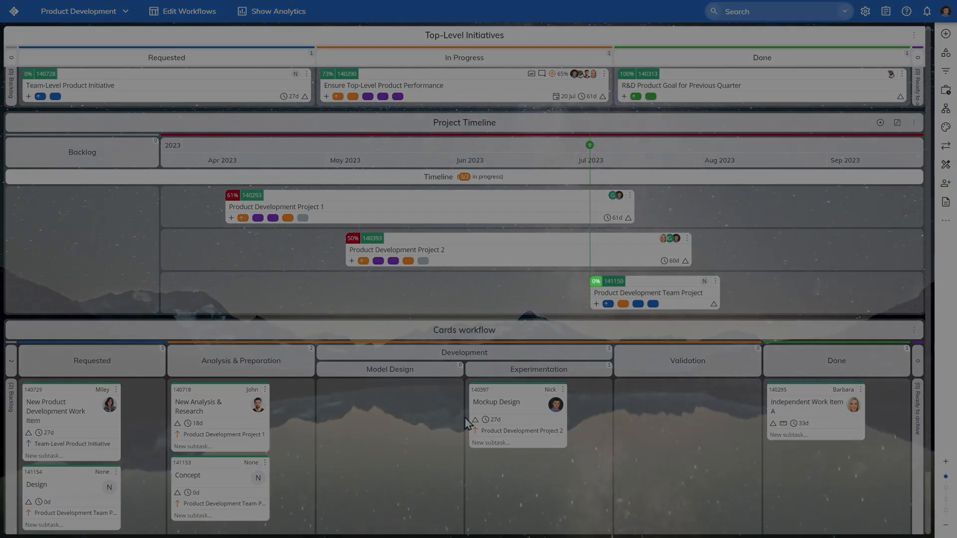
mouse_move(600, 293)
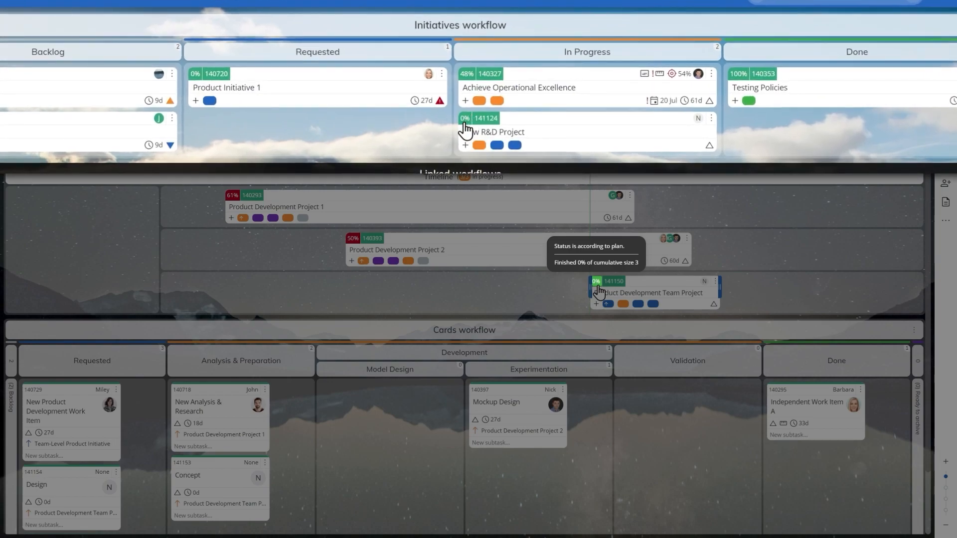
mouse_move(466, 116)
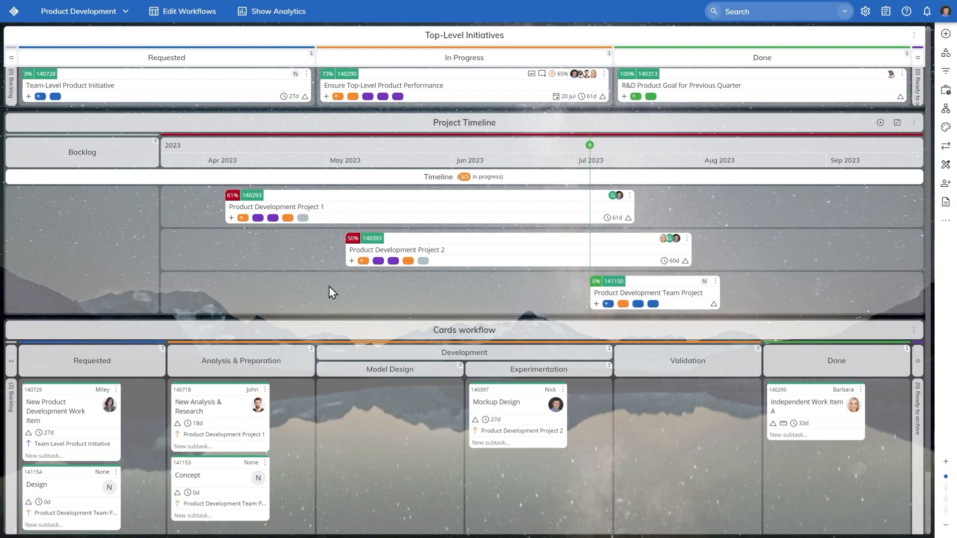
- Move the Concept card to Done and check the progress of Product Development Team Project and New R&D Project
drag(217, 468, 797, 401)
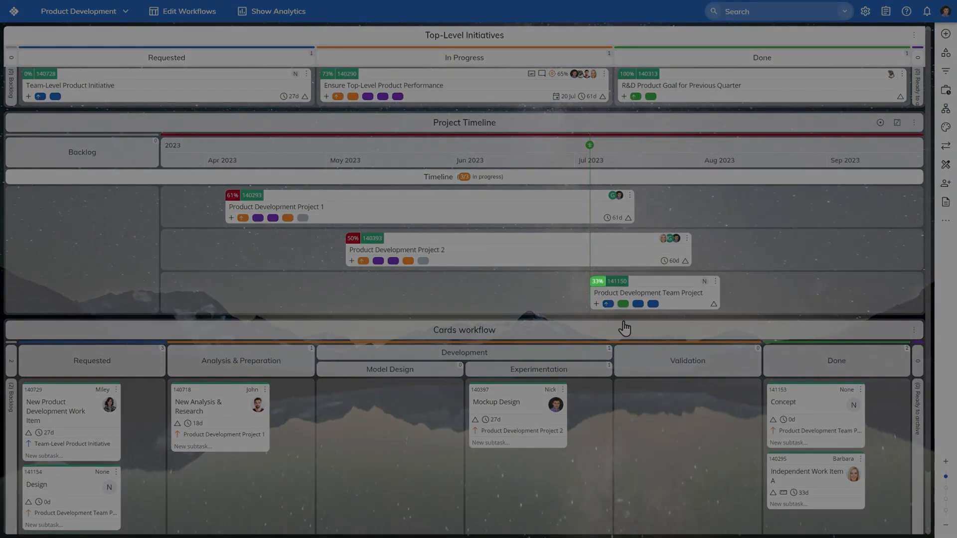
mouse_move(604, 294)
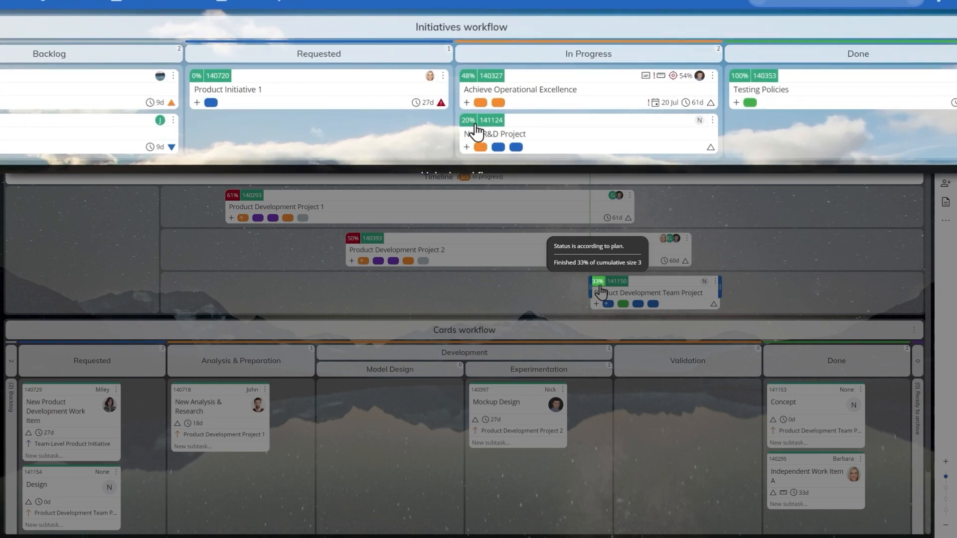
mouse_move(467, 118)
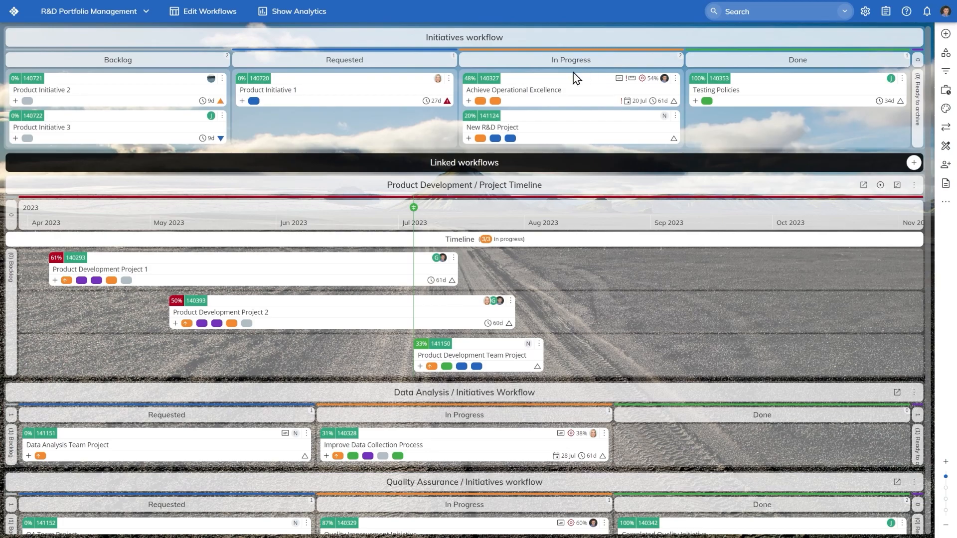
- Set the In Progress column's limit to 2 in the Initiatives workflow of the R&D Portfolio Management board
click(230, 20)
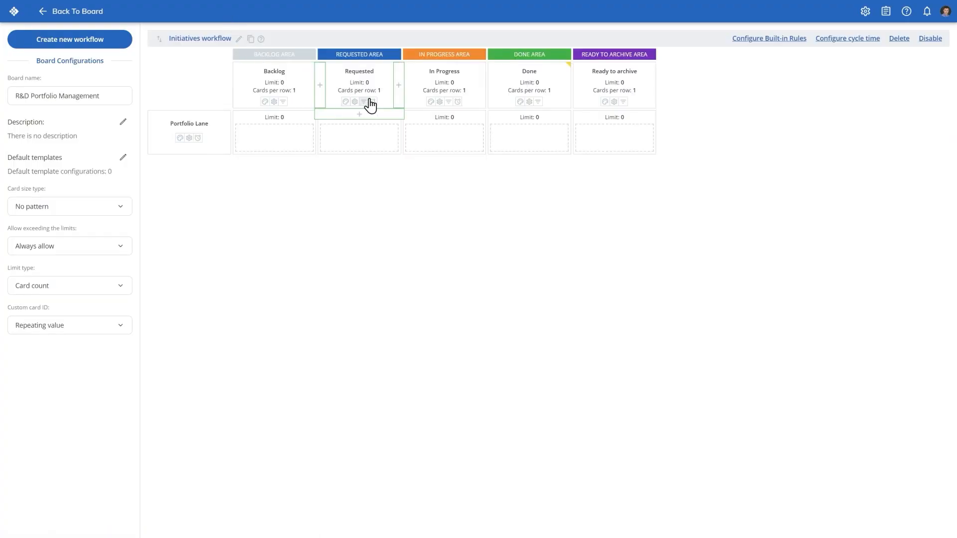
click(453, 83)
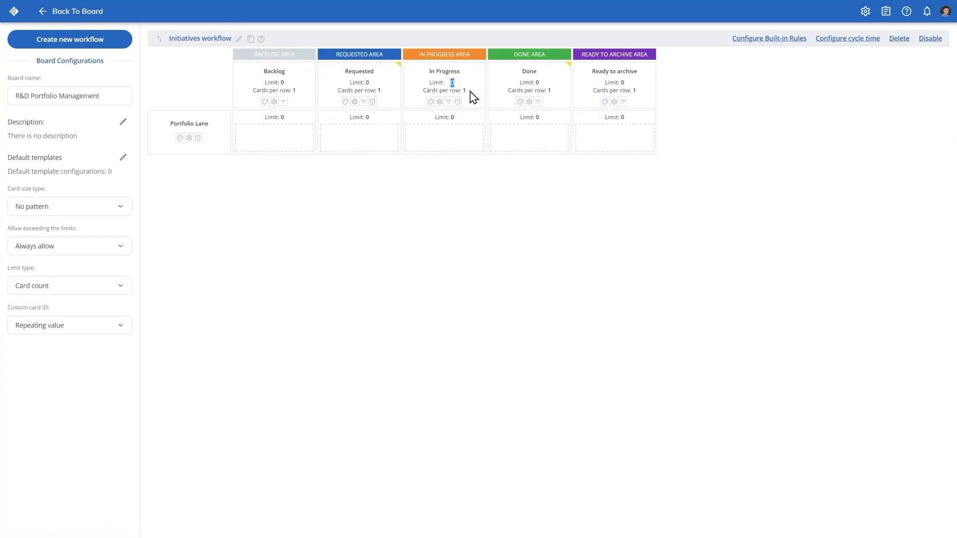
text(2)
key(Return)
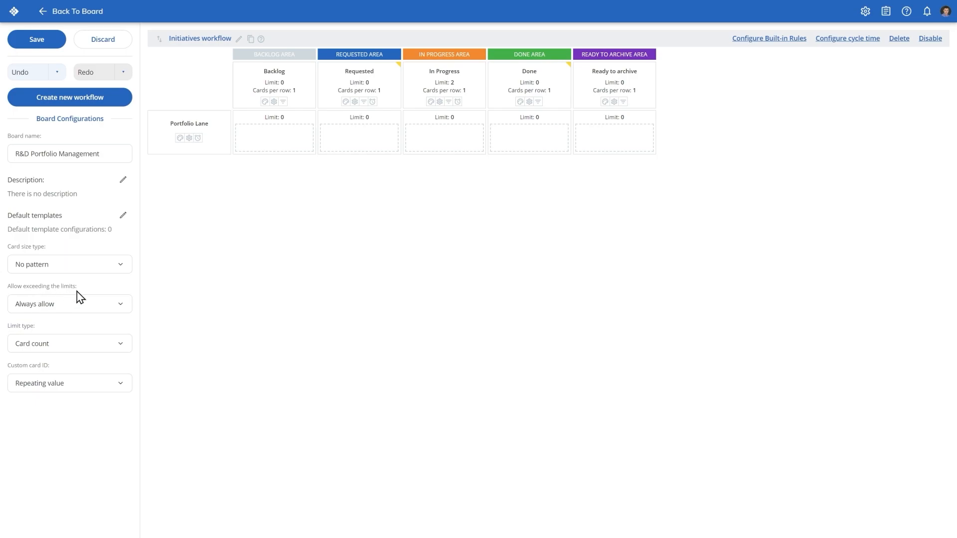
- Set exceeding the limits to "Always deny", save the workflow changes and return to the board
click(79, 307)
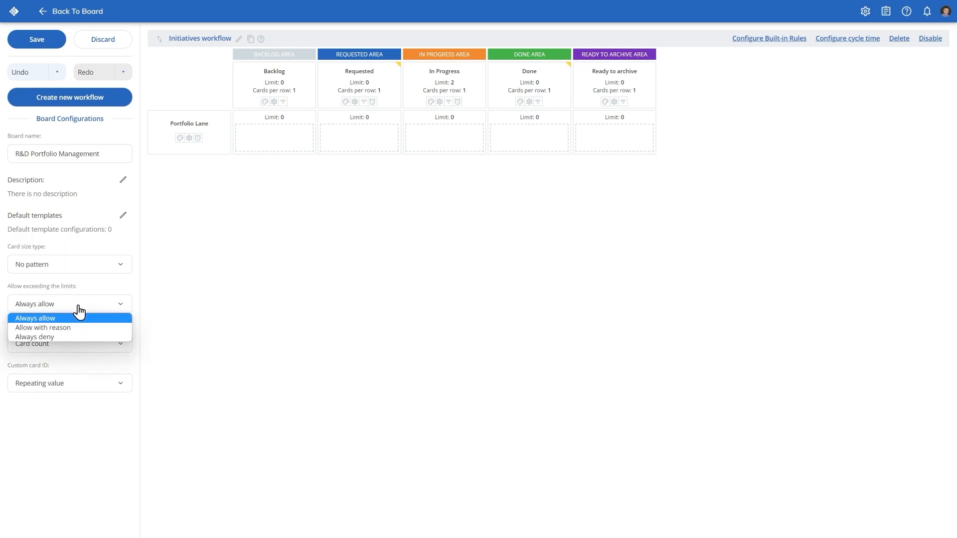
click(76, 338)
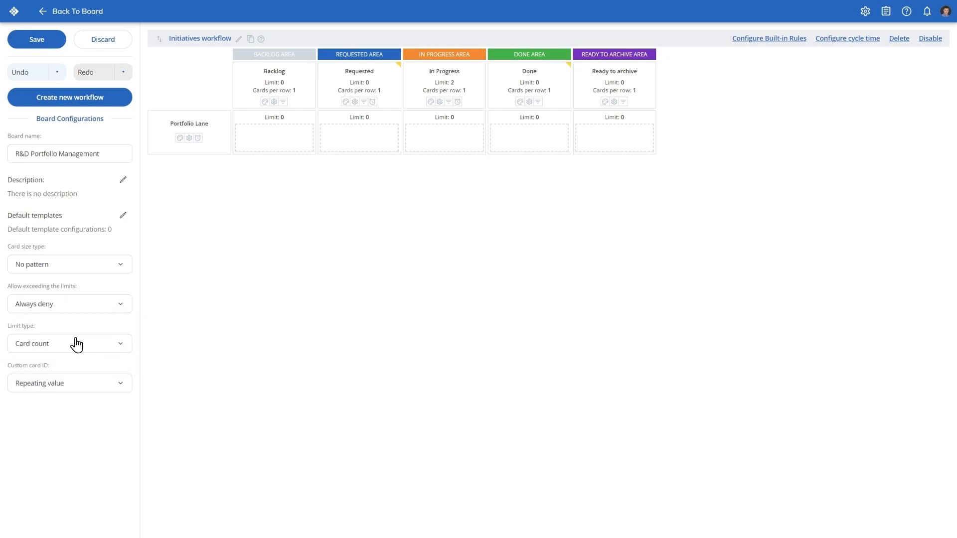
click(37, 50)
click(46, 18)
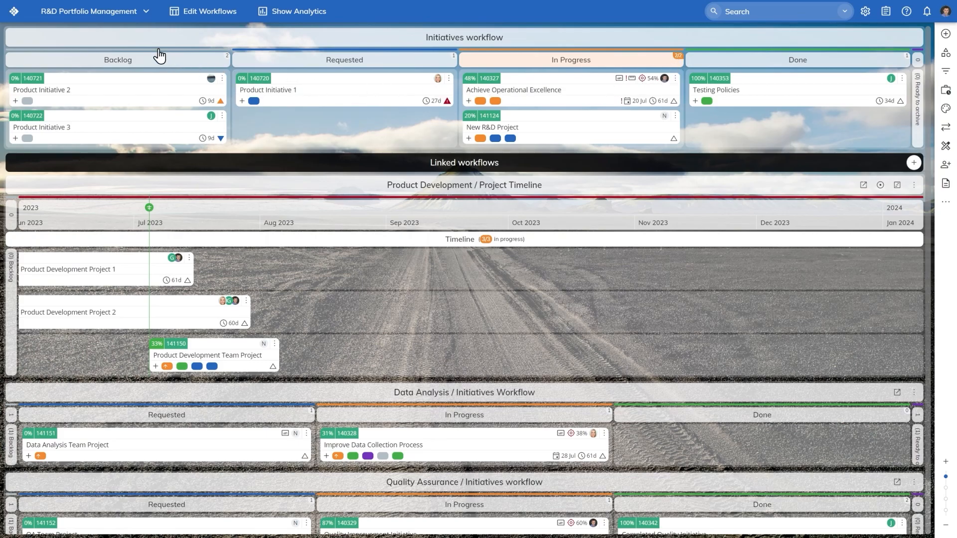
- Try to move New Product Development Work Item from Requested to Analysis & Preparation on the Product Development board
click(136, 23)
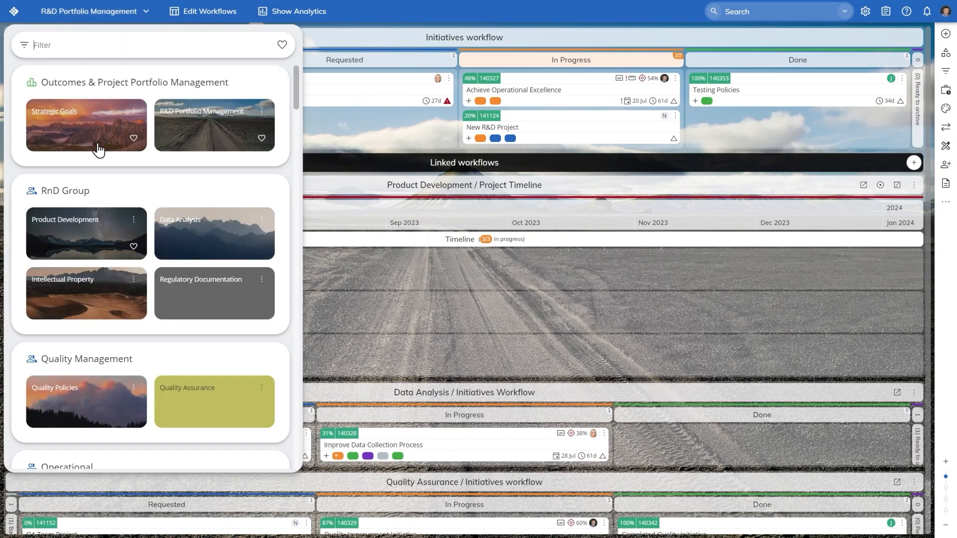
click(83, 226)
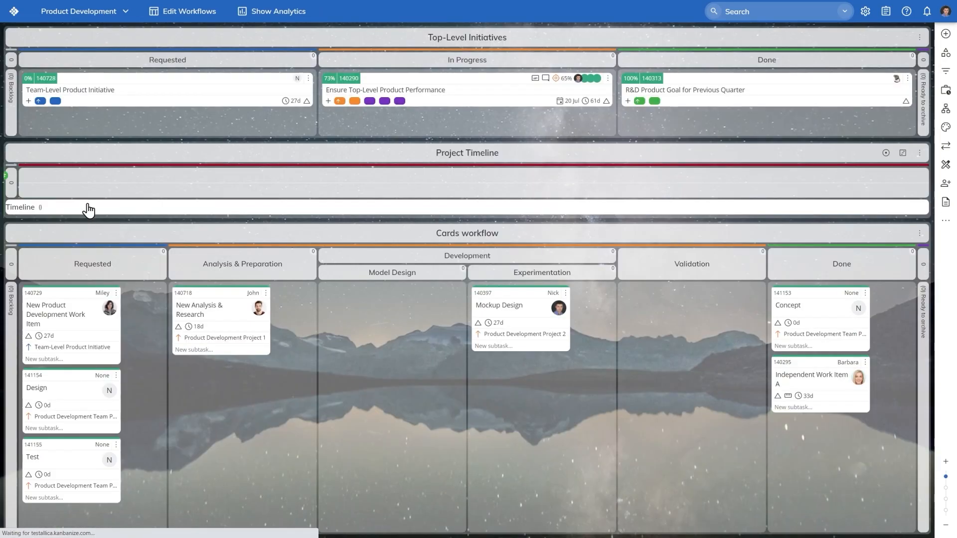
scroll(56, 107, down, 3)
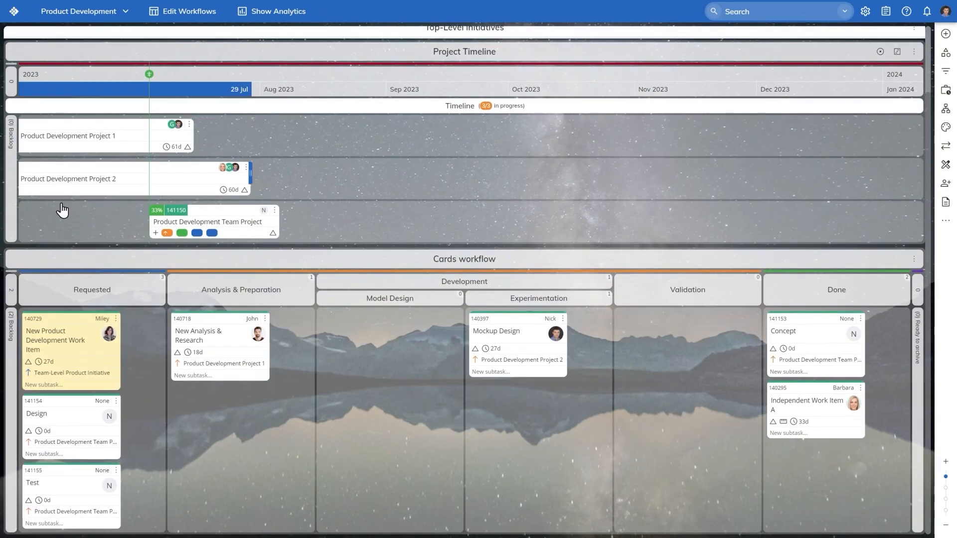
scroll(127, 351, up, 1)
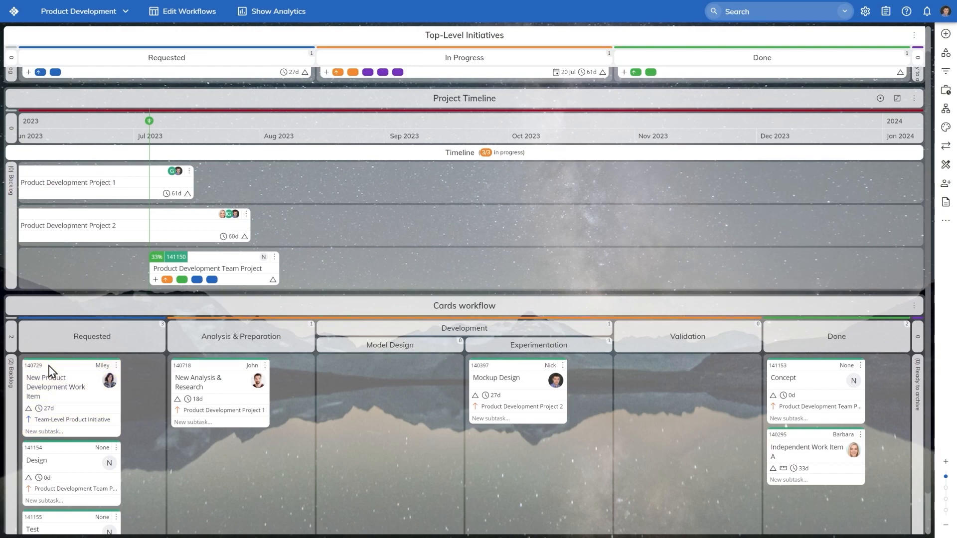
drag(49, 367, 199, 407)
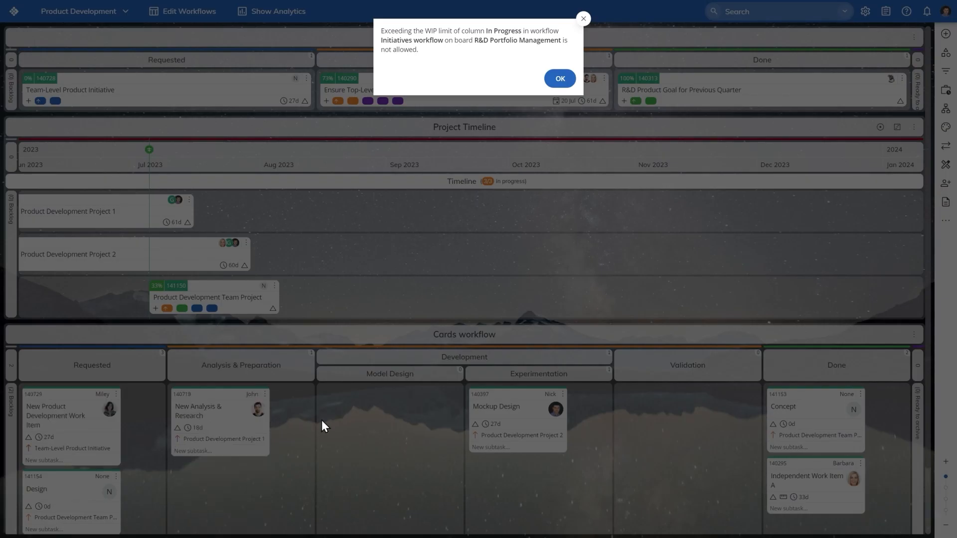
click(560, 79)
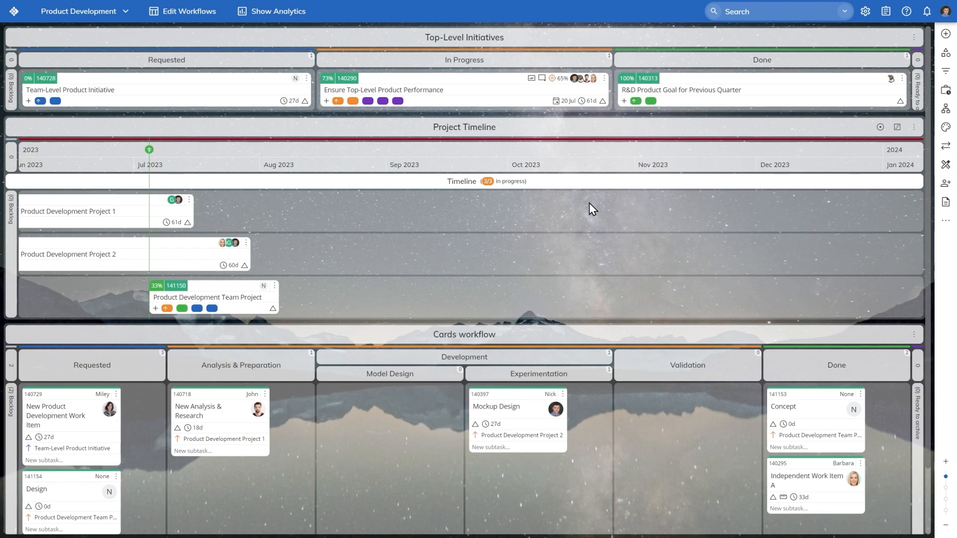
- Order cards in the Requested column of the R&D Portfolio Management board's Initiatives workflow by Priority, Highest to Lowest, and save
click(104, 19)
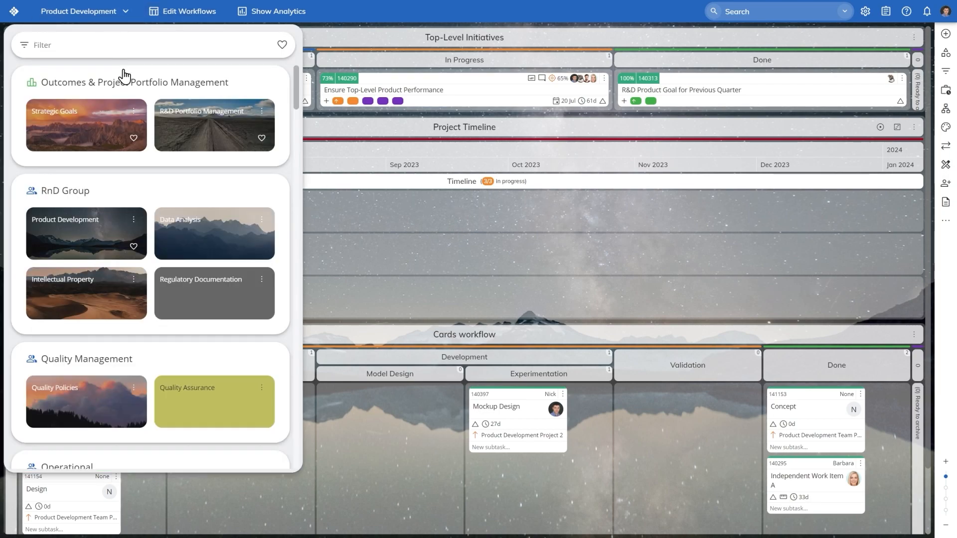
click(204, 124)
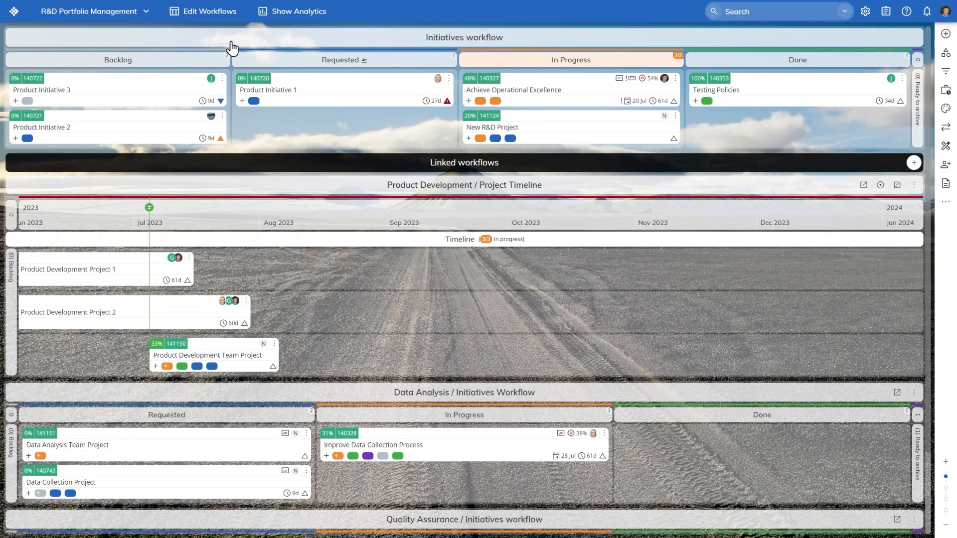
click(207, 20)
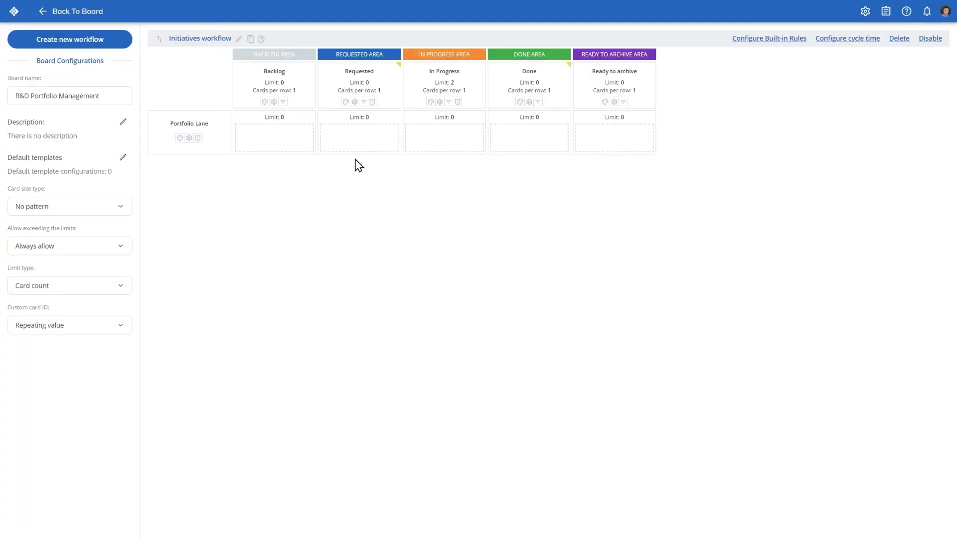
click(364, 101)
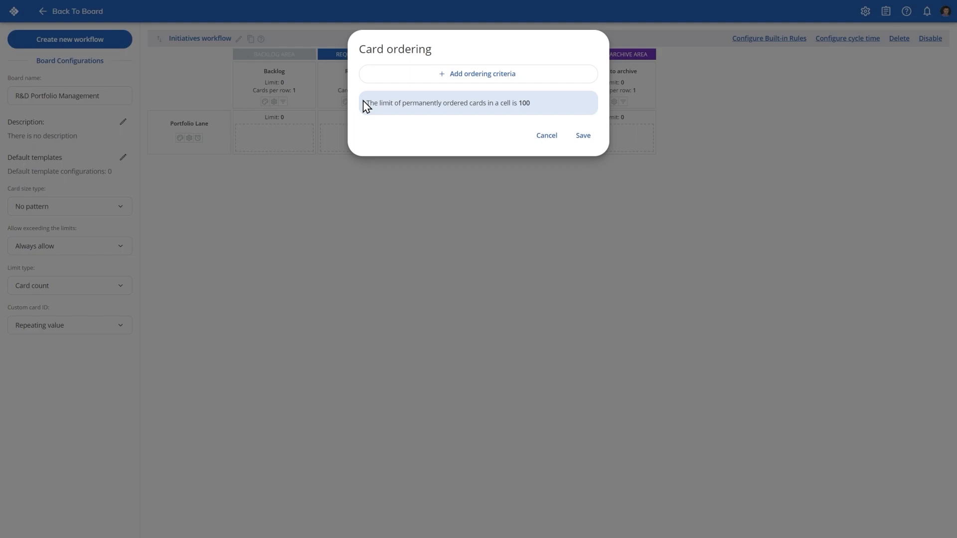
click(463, 80)
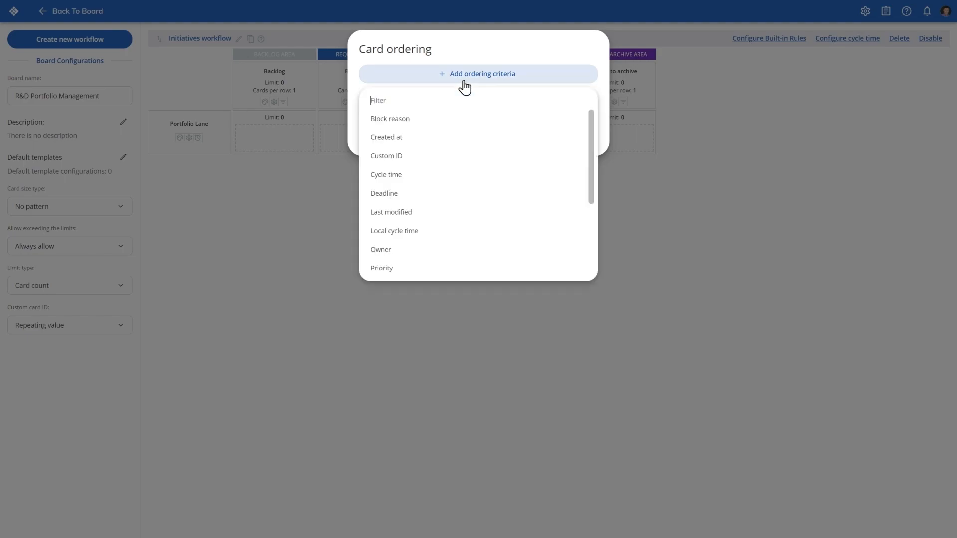
click(437, 268)
click(538, 90)
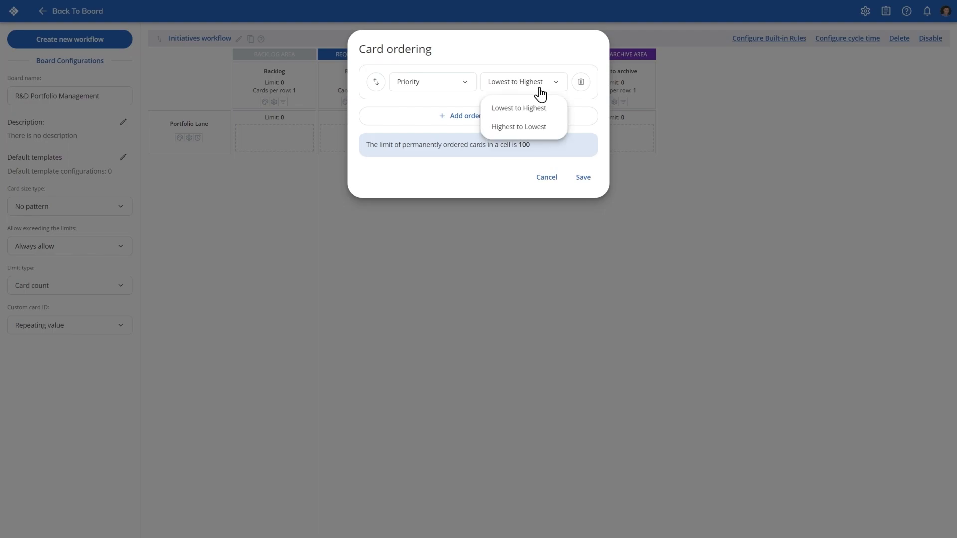
click(541, 127)
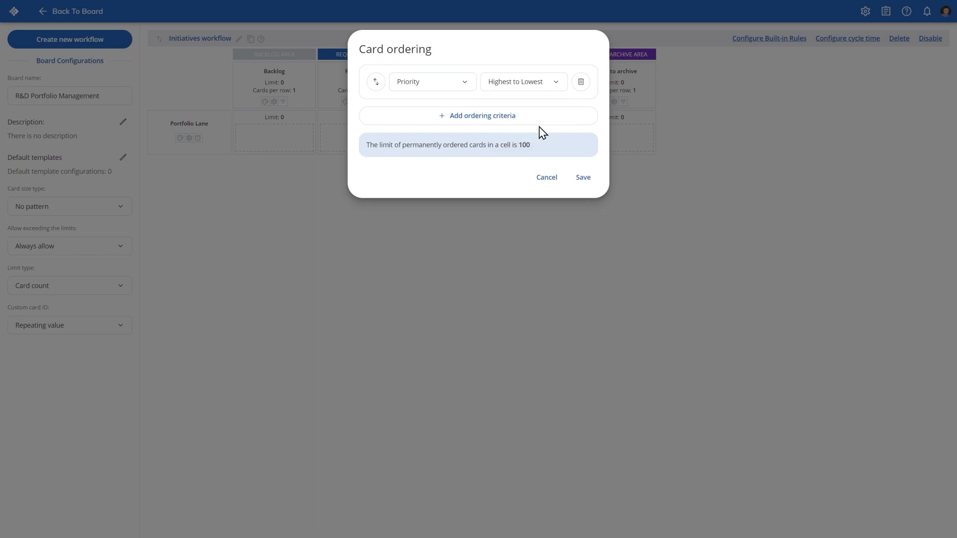
click(588, 187)
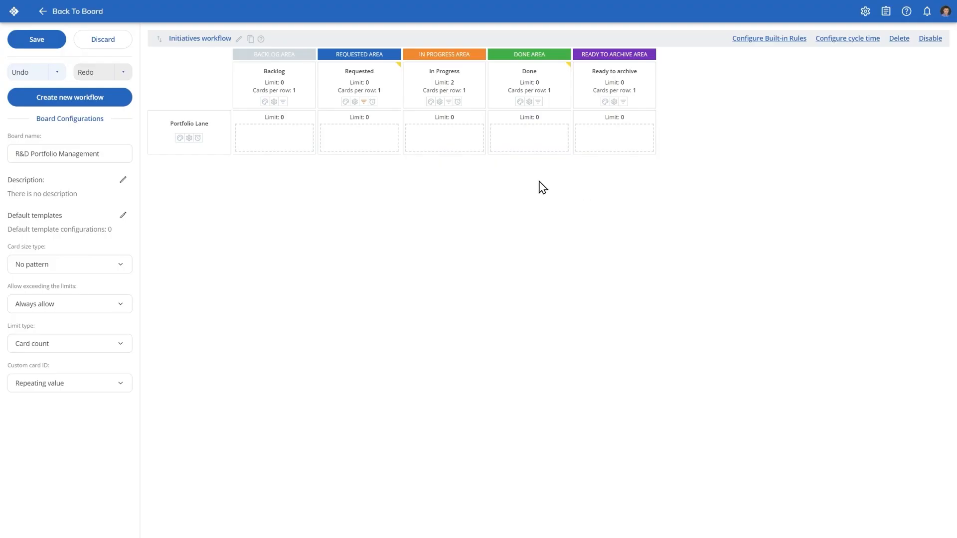
click(55, 44)
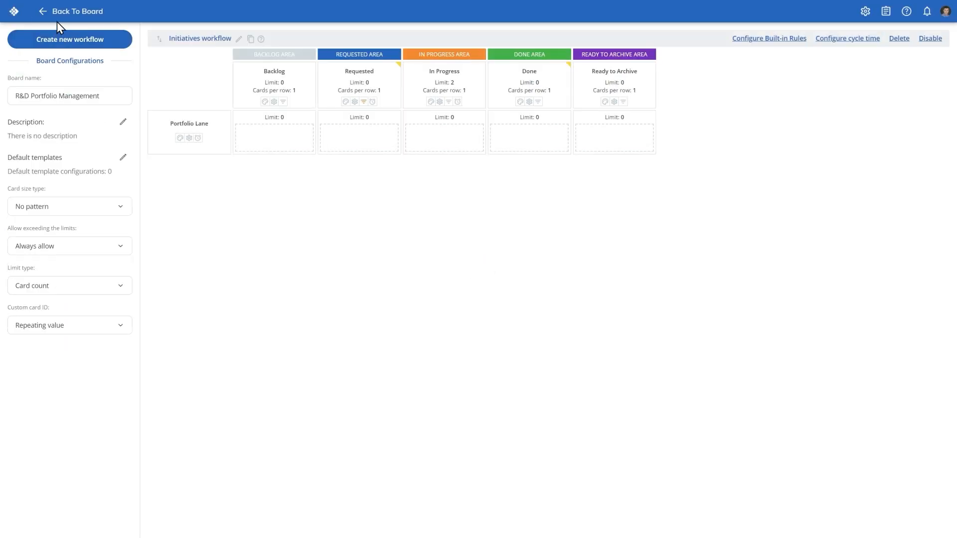
click(57, 11)
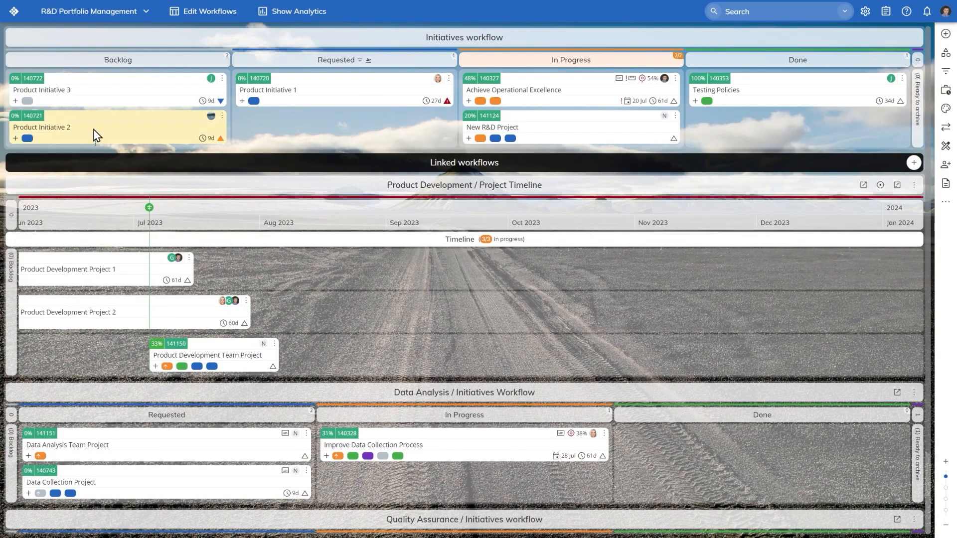
- Move Product Initiative 3 and Product Initiative 2 from Backlog to Requested in the Initiatives workflow
drag(83, 88, 321, 128)
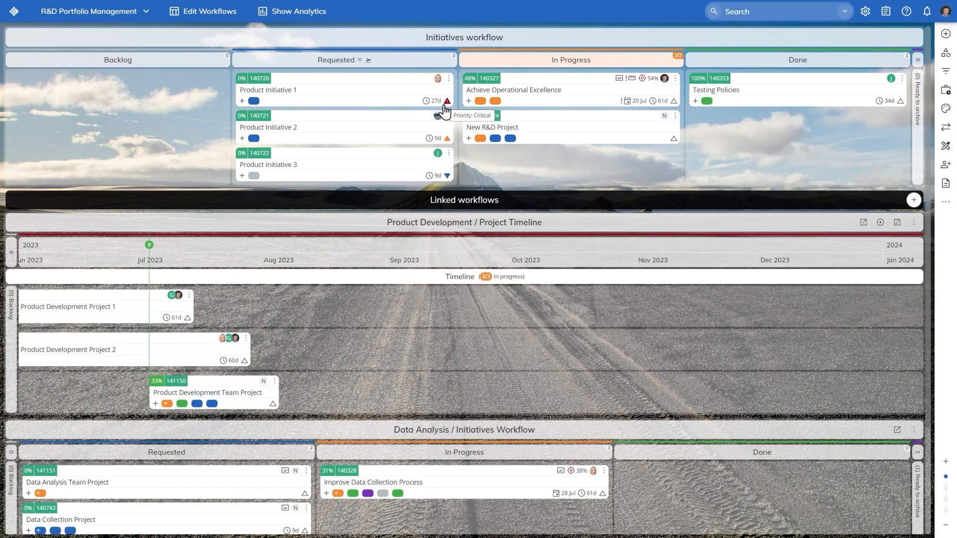
- Try to move Product Initiative 3 above Product Initiative 2 in the Requested column of the Initiatives workflow
drag(353, 156, 353, 106)
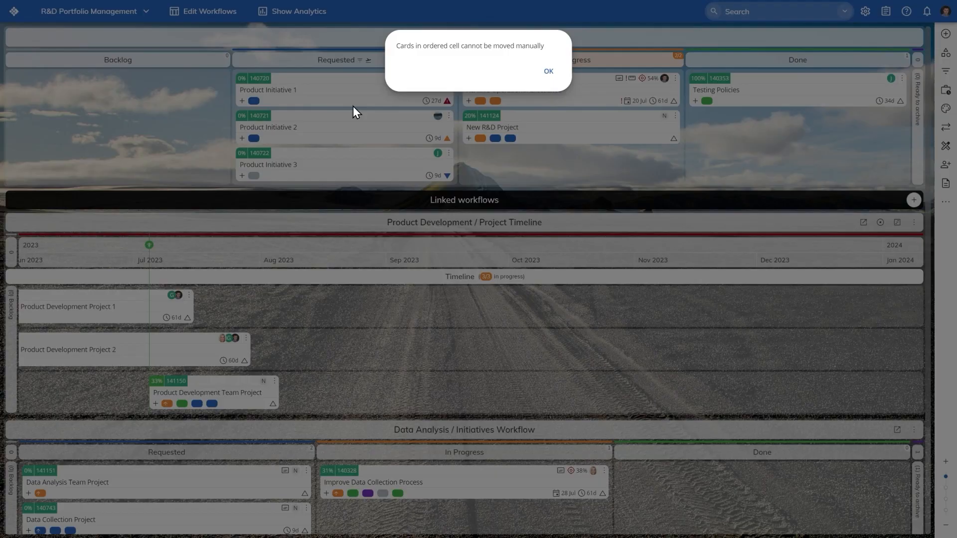
click(544, 78)
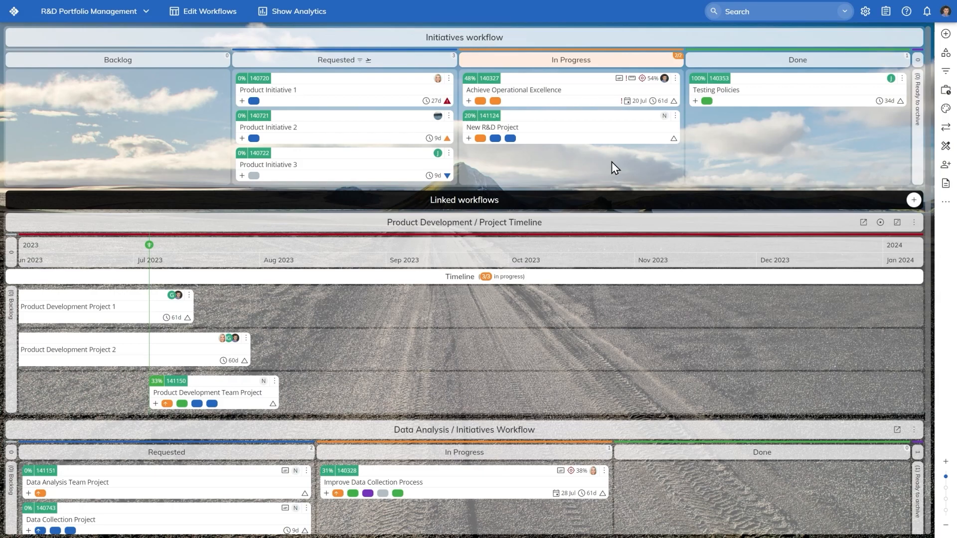
- Review the Requested column's departure rule "Only the most important initiative can be in progress" in the board policies and save it
click(946, 184)
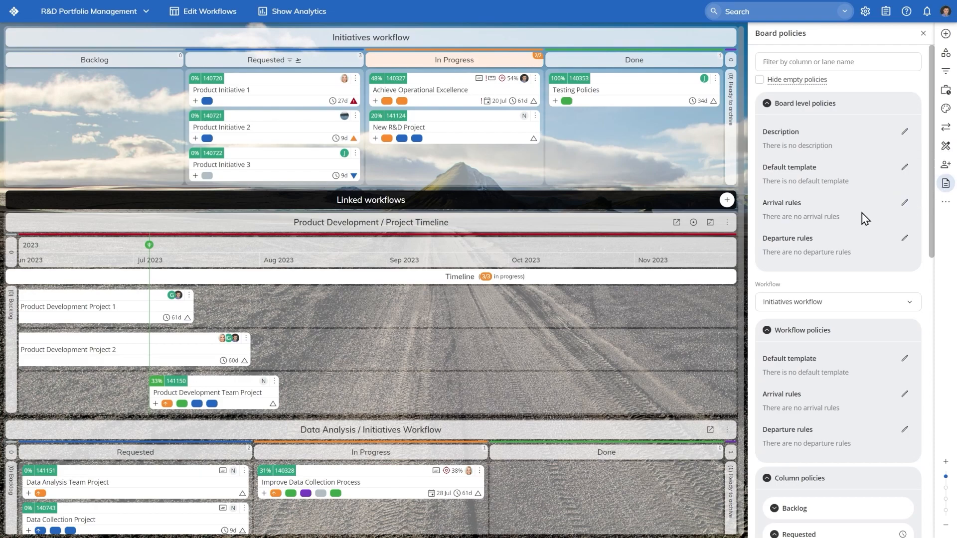
scroll(865, 219, down, 8)
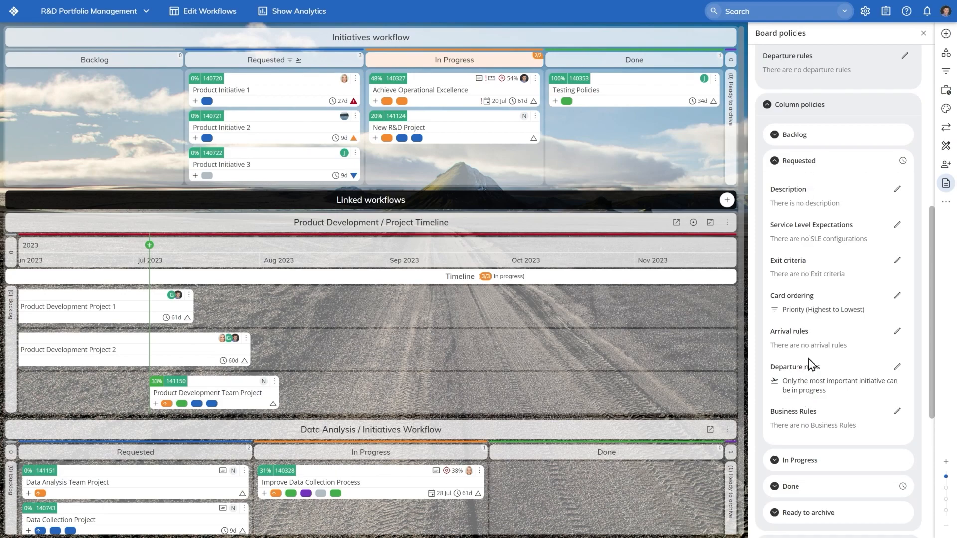
click(809, 389)
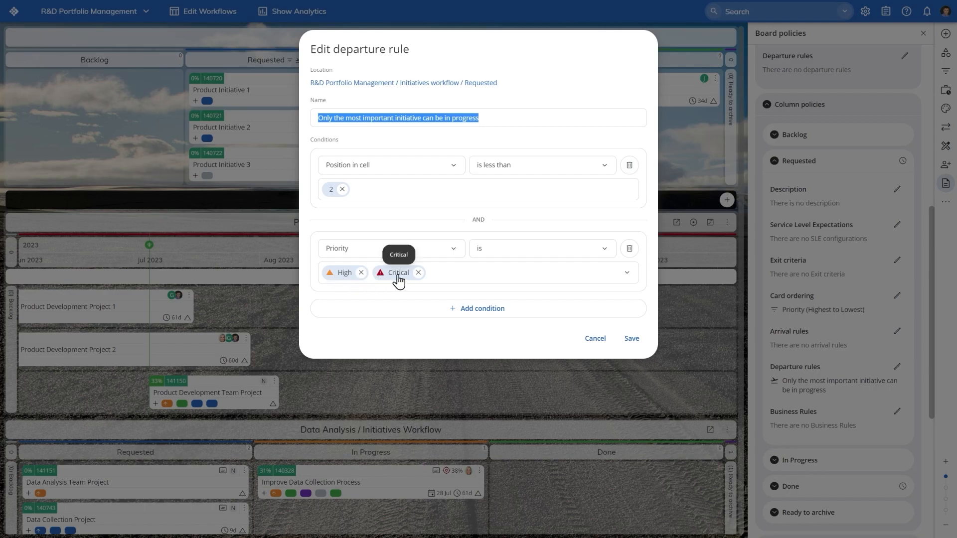
click(633, 340)
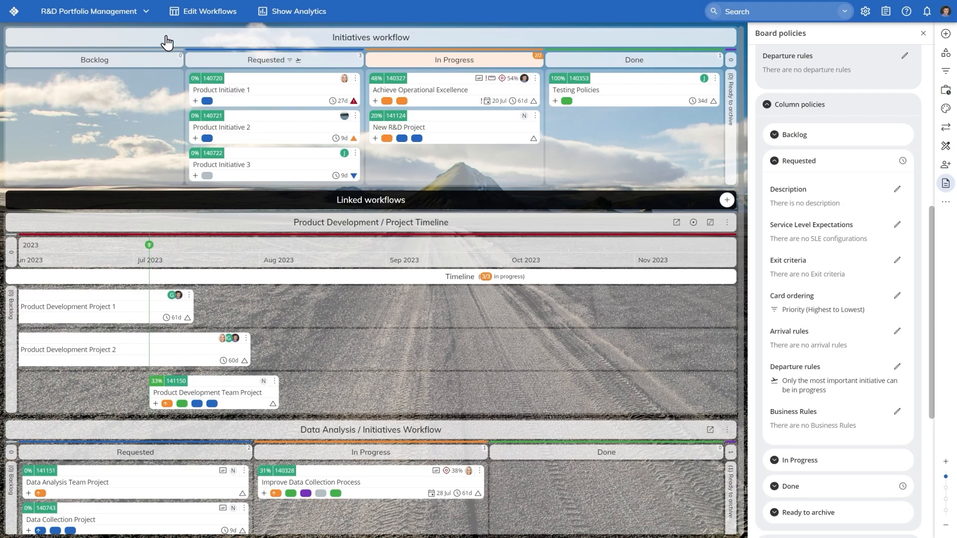
- Try to move Work Item A from To Do to Research on the Data Analysis board and return to the R&D Portfolio Management board
click(141, 14)
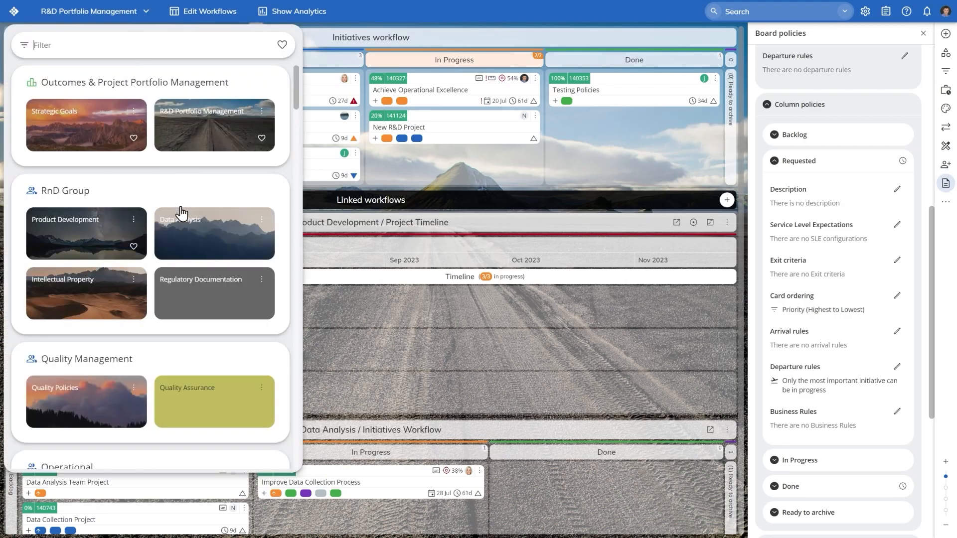
click(188, 221)
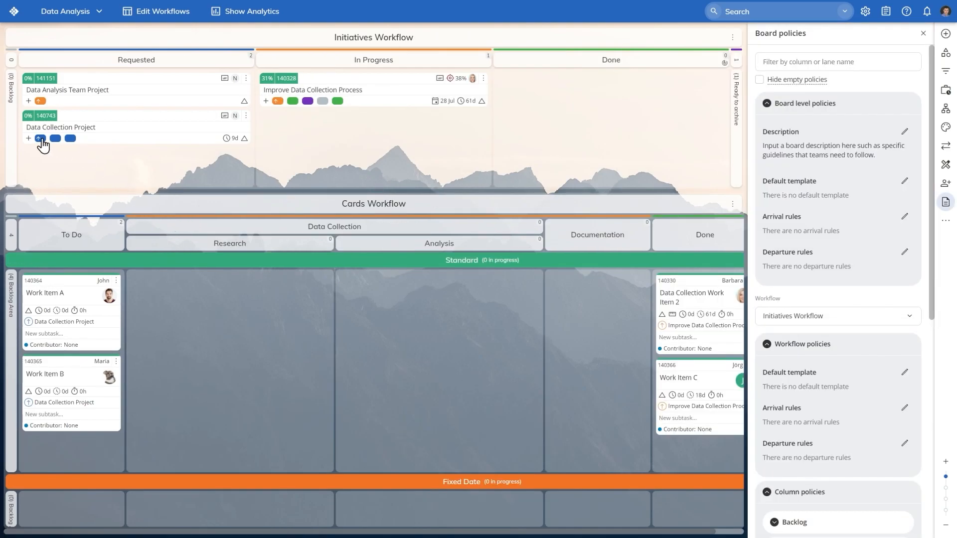
mouse_move(43, 143)
drag(86, 283, 189, 286)
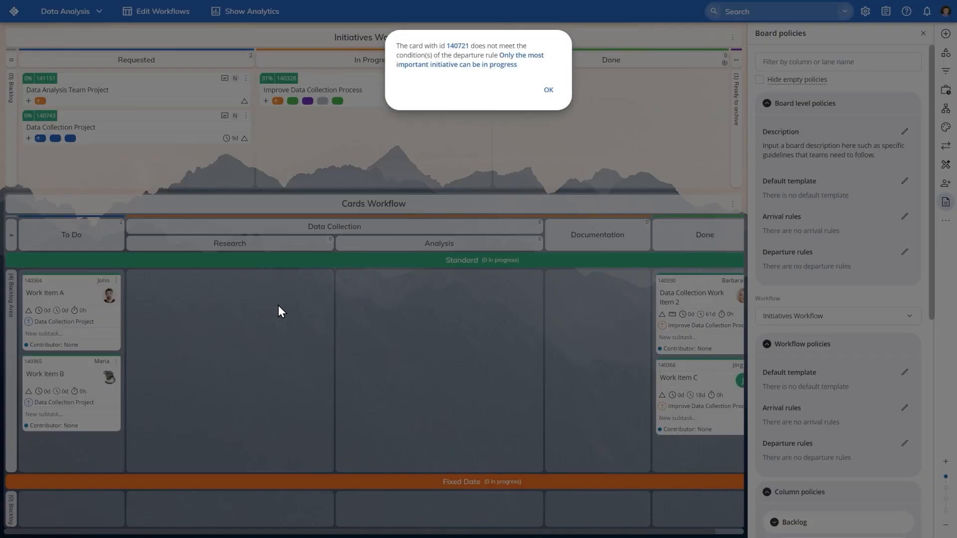
click(549, 92)
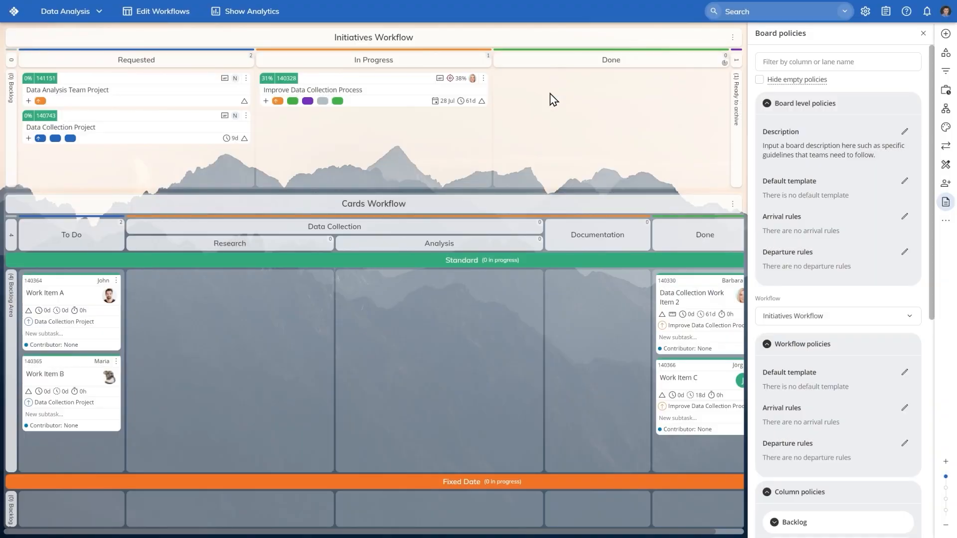
click(81, 18)
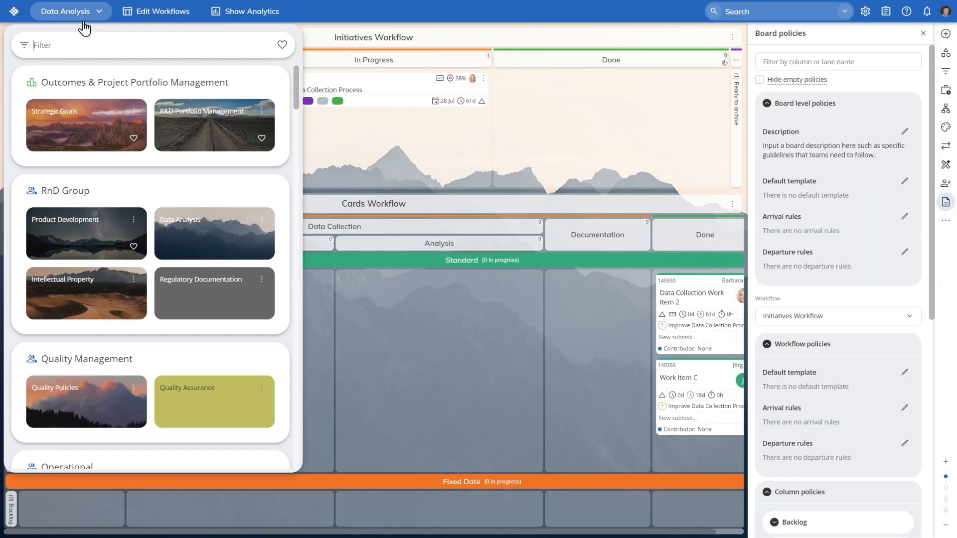
click(197, 115)
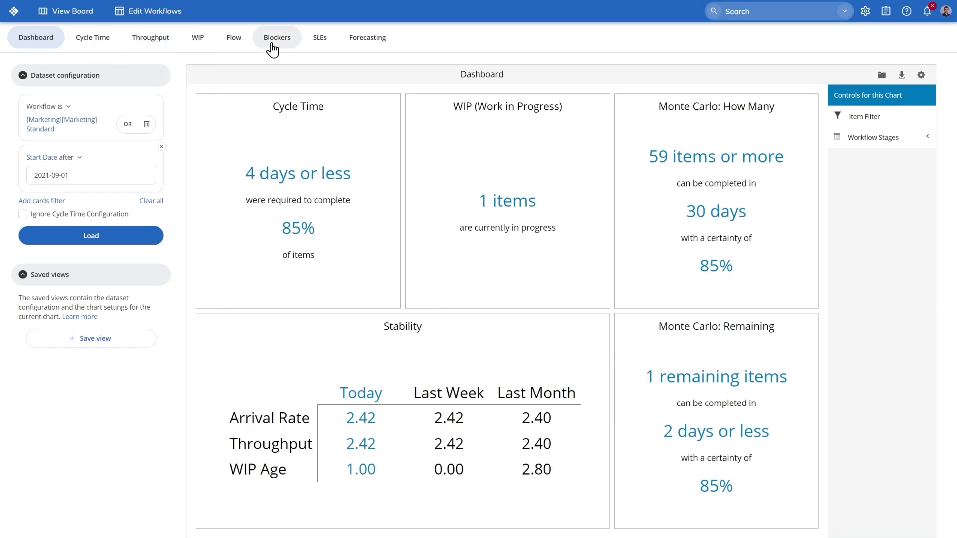
- Run the Monte Carlo How Many forecast with a rolling window of 30 days and extend it to 1M trials
click(383, 50)
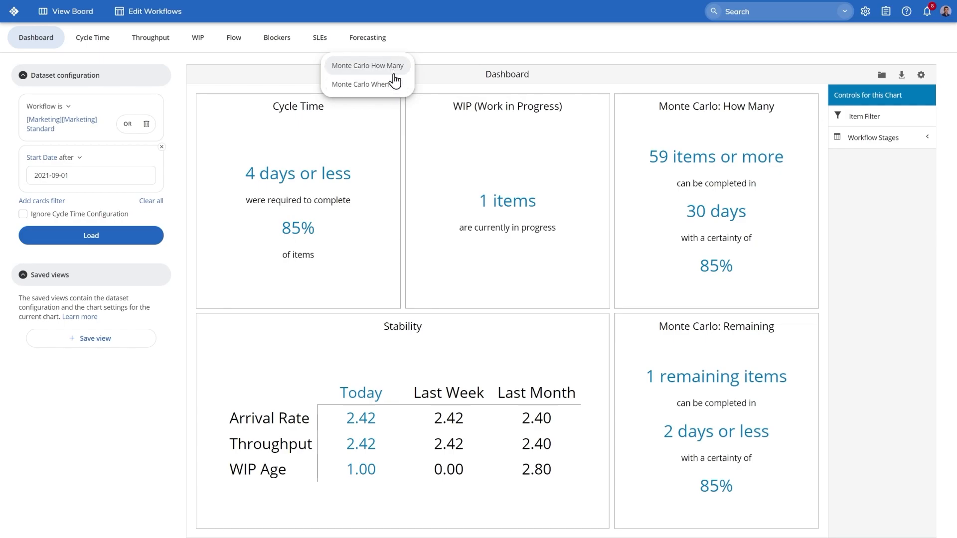
click(379, 66)
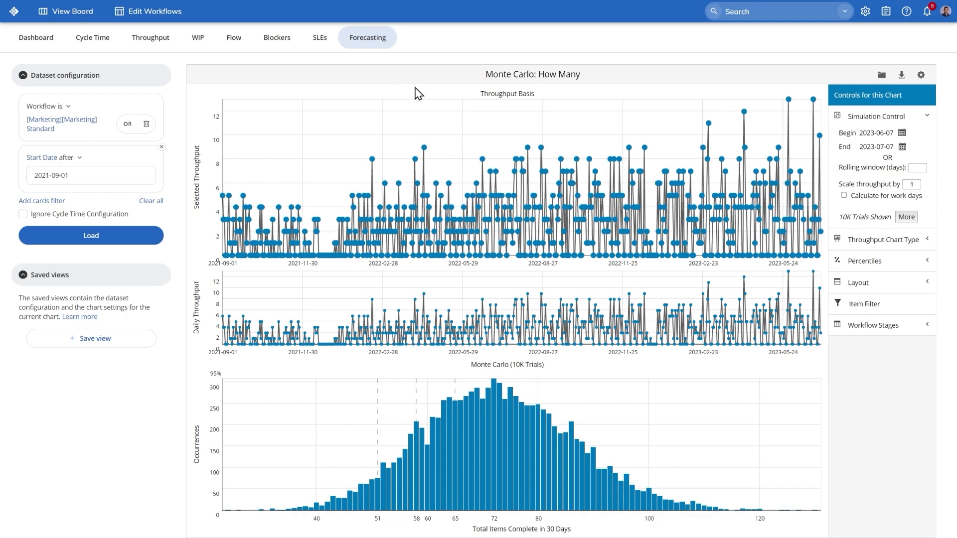
click(918, 169)
text(30)
click(906, 217)
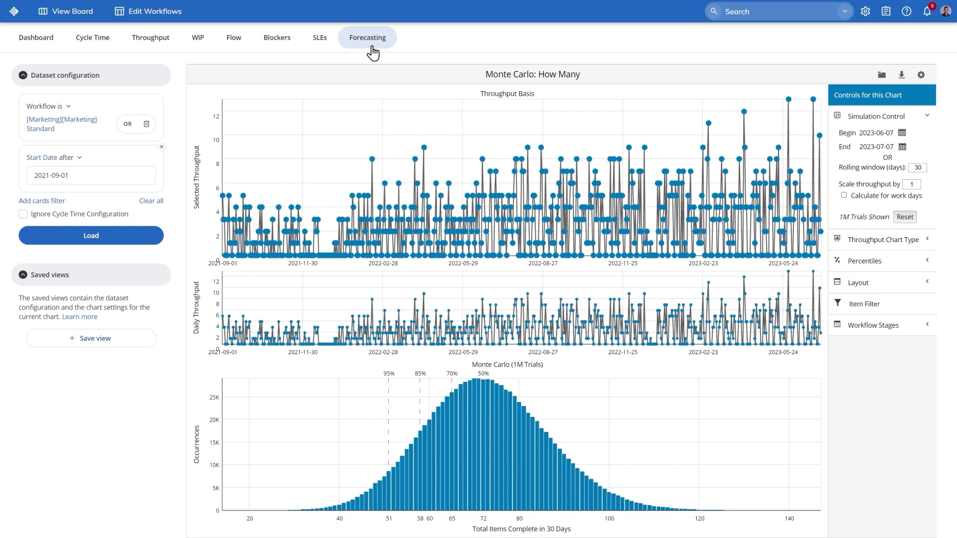
- Run the Monte Carlo When forecast for 50 completed items, extend it to 1M trials and examine the completion dates
click(372, 48)
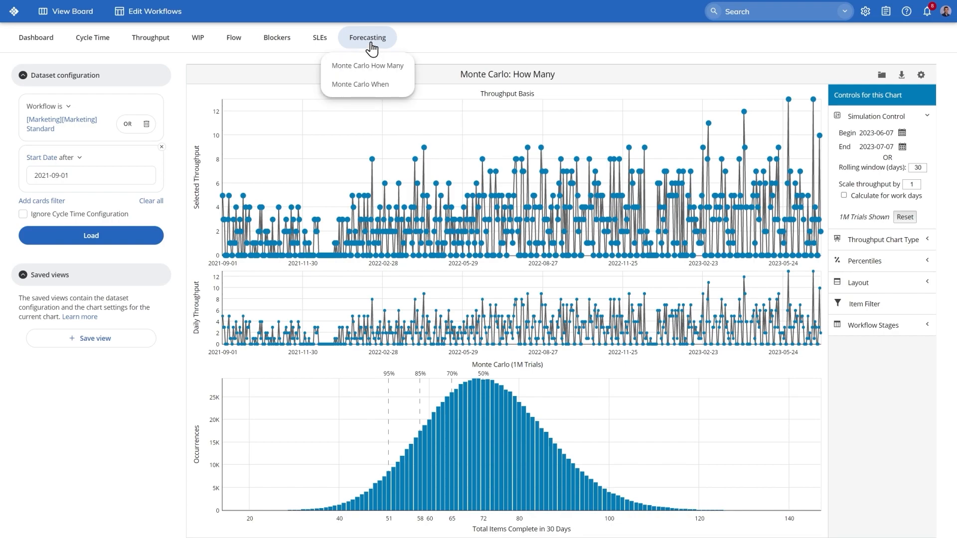
click(377, 88)
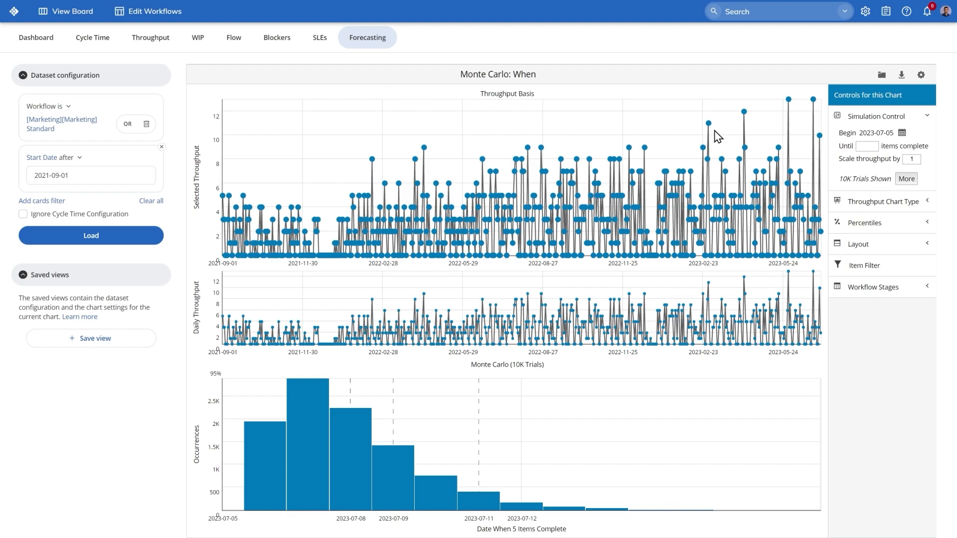
click(870, 148)
text(0)
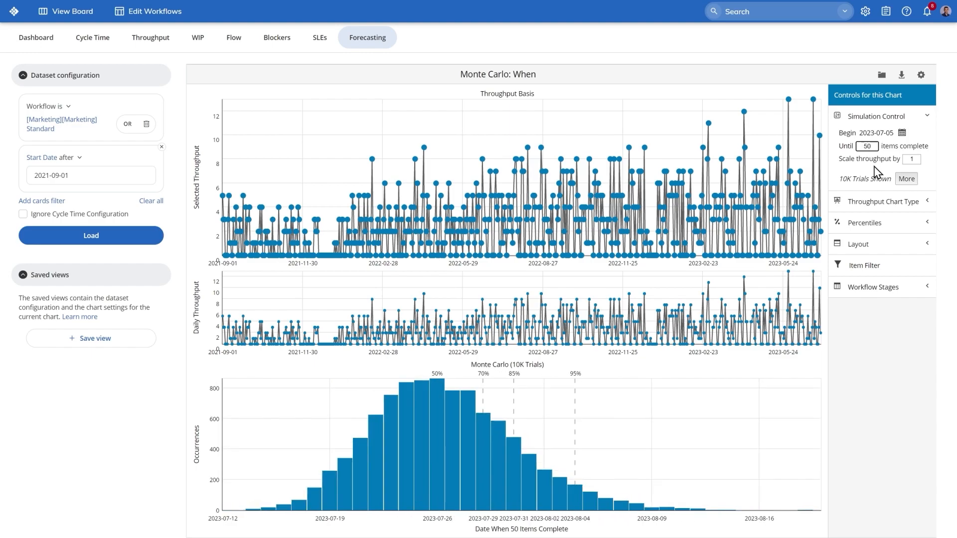
click(902, 181)
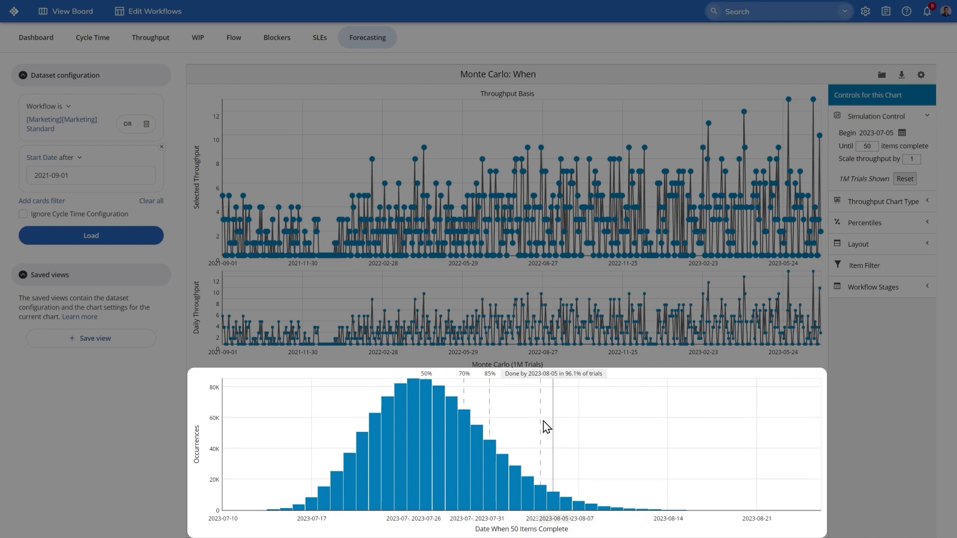
mouse_move(493, 430)
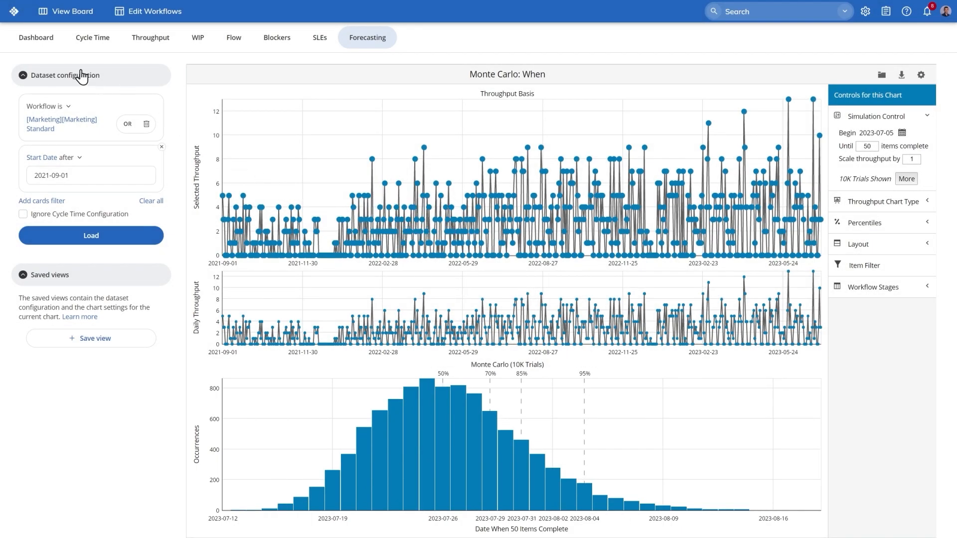
- Open the Product Development Project initiative on the Marketing board and review its linked child cards
click(14, 11)
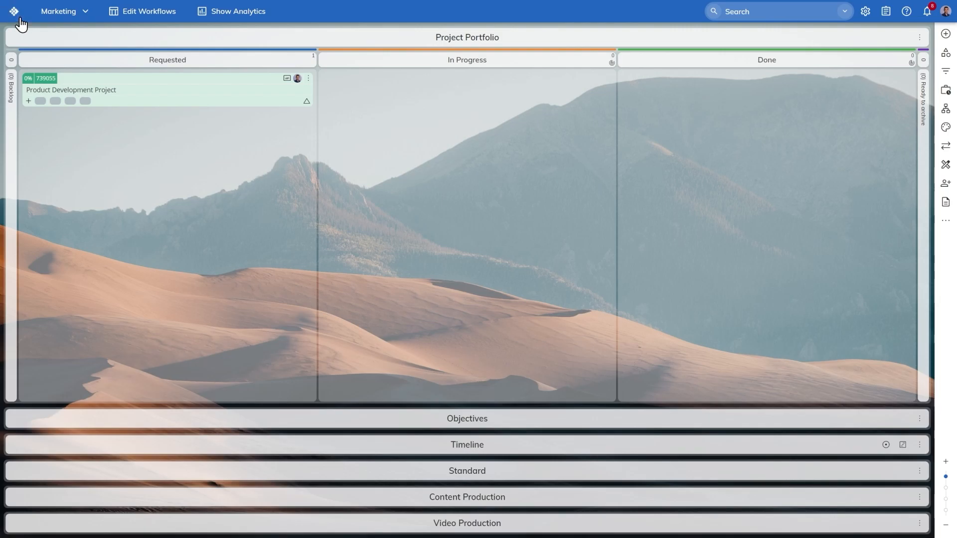
click(86, 99)
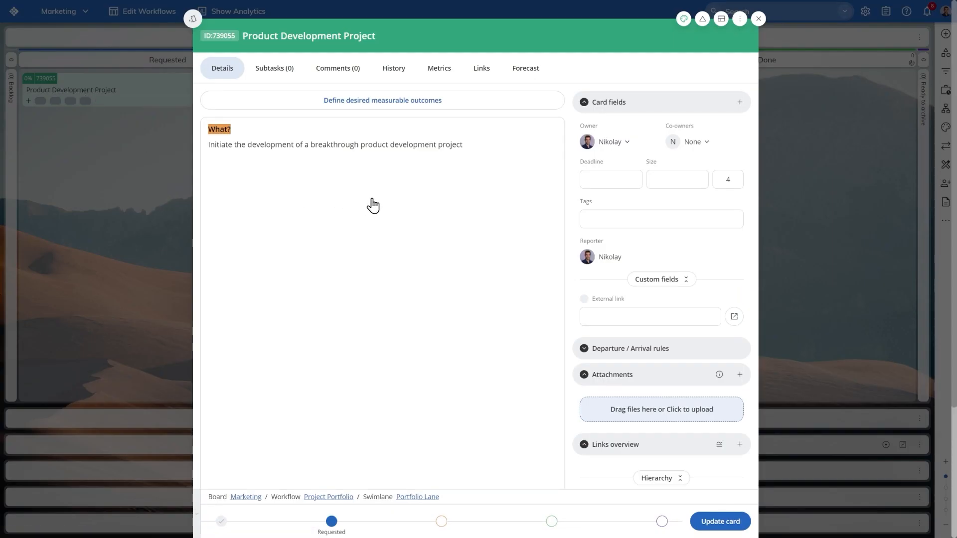
scroll(530, 214, down, 3)
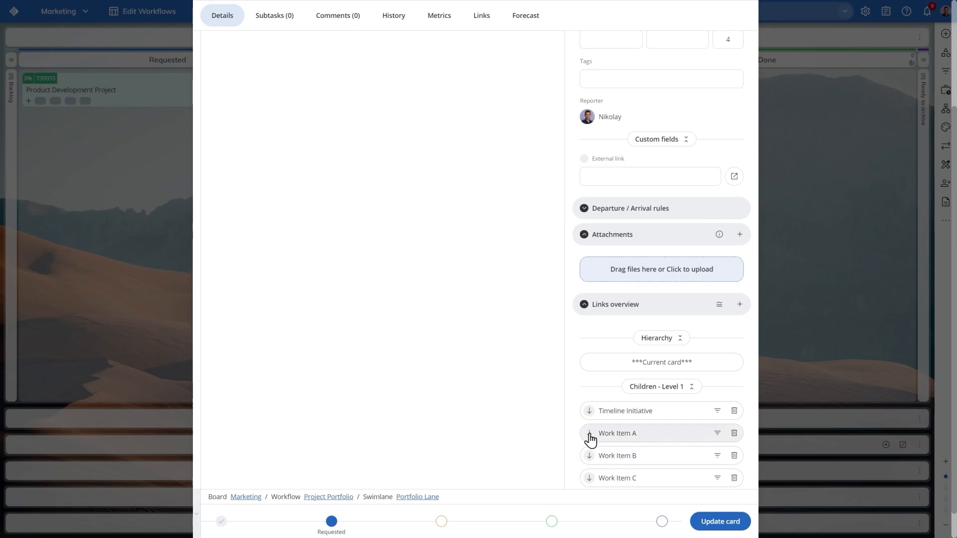
scroll(544, 399, up, 3)
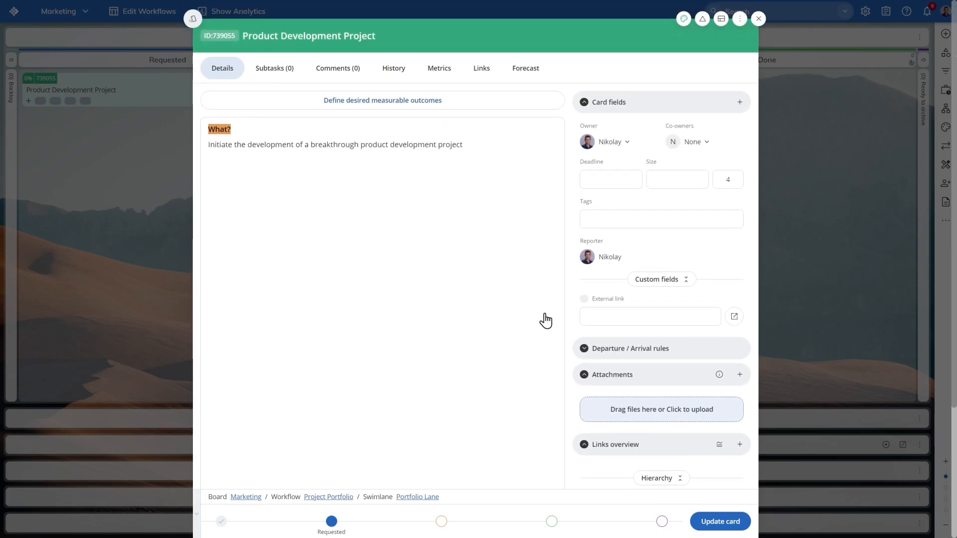
- Open the initiative's forecast and choose Type as primary dimension, Owner as secondary dimension and 85% certainty
click(525, 75)
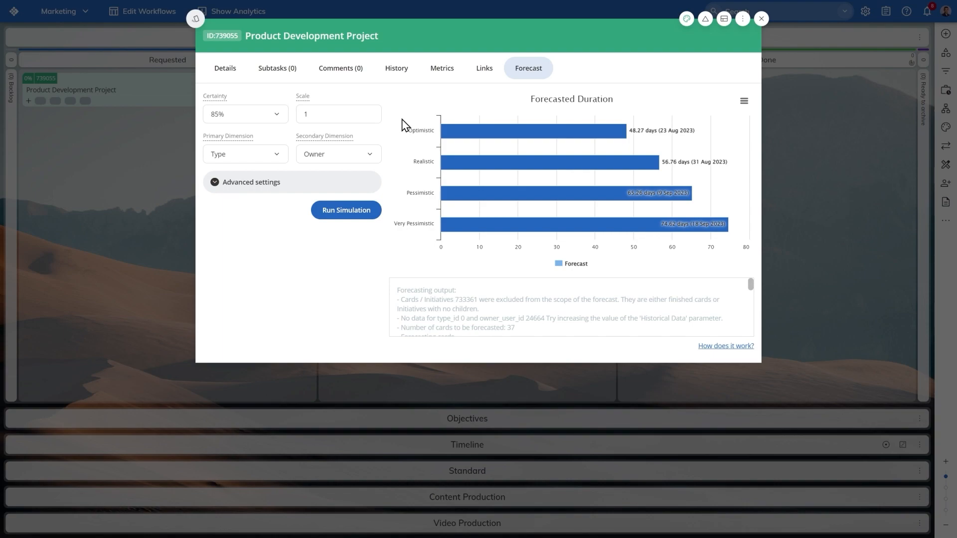
click(269, 156)
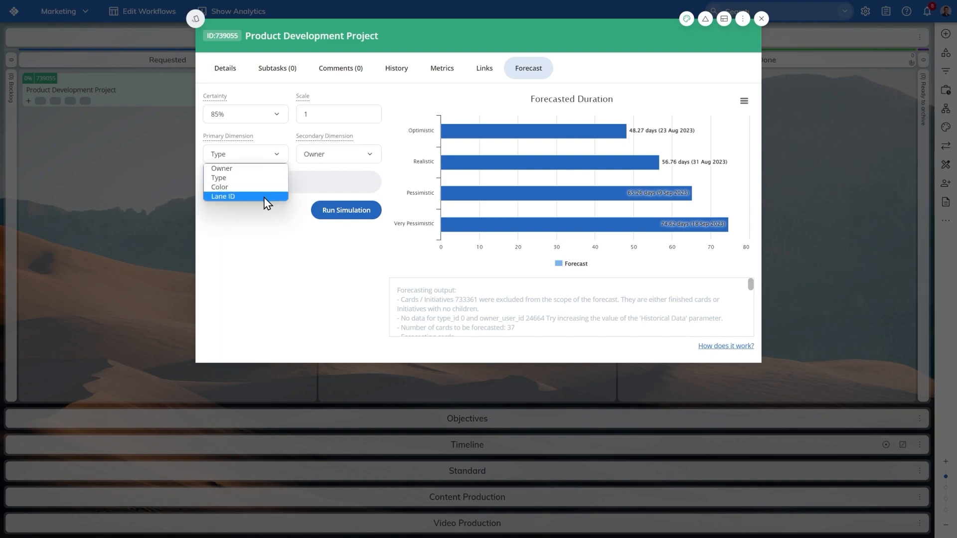
click(332, 159)
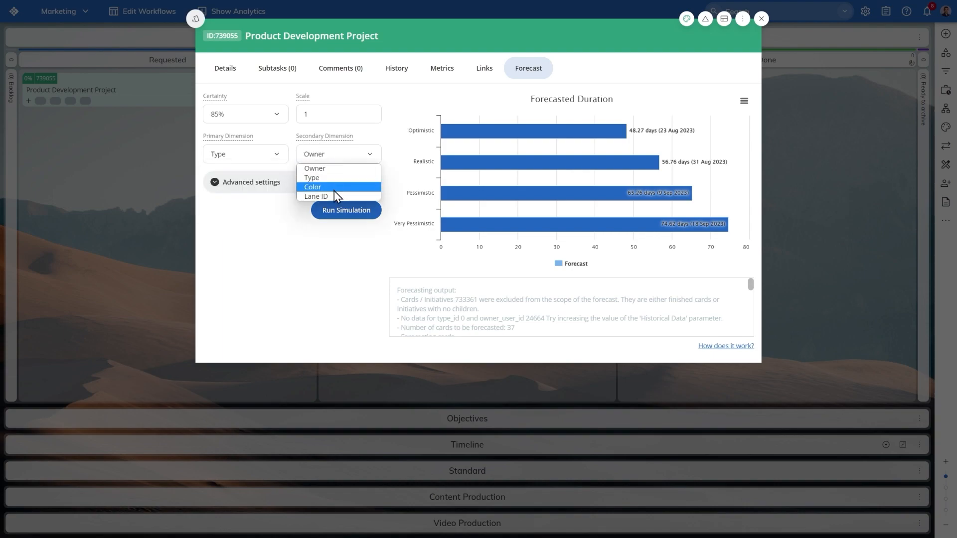
click(340, 169)
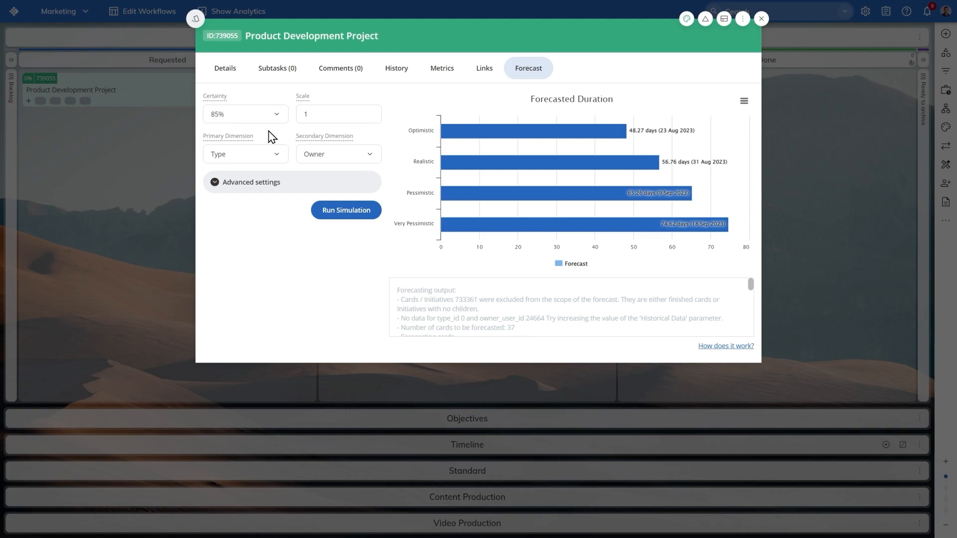
mouse_move(223, 102)
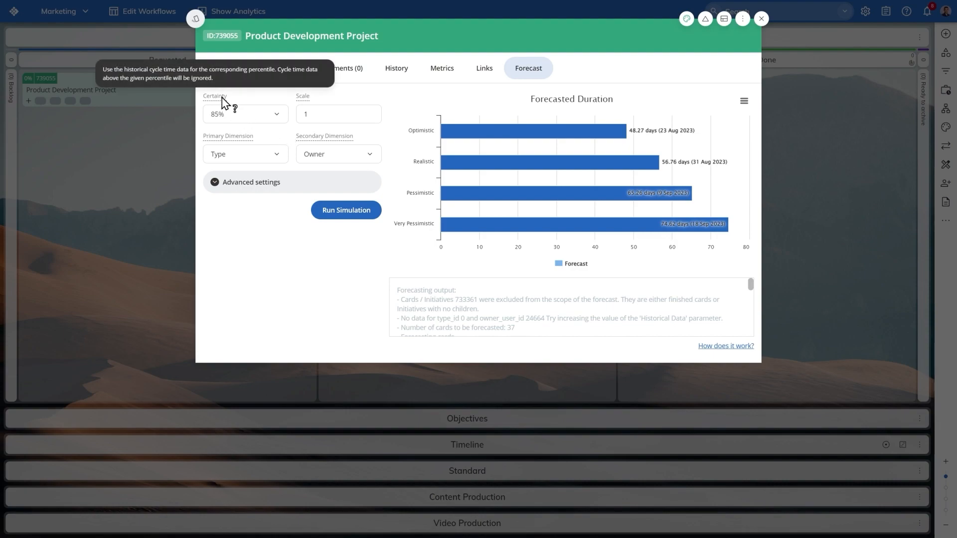
click(225, 121)
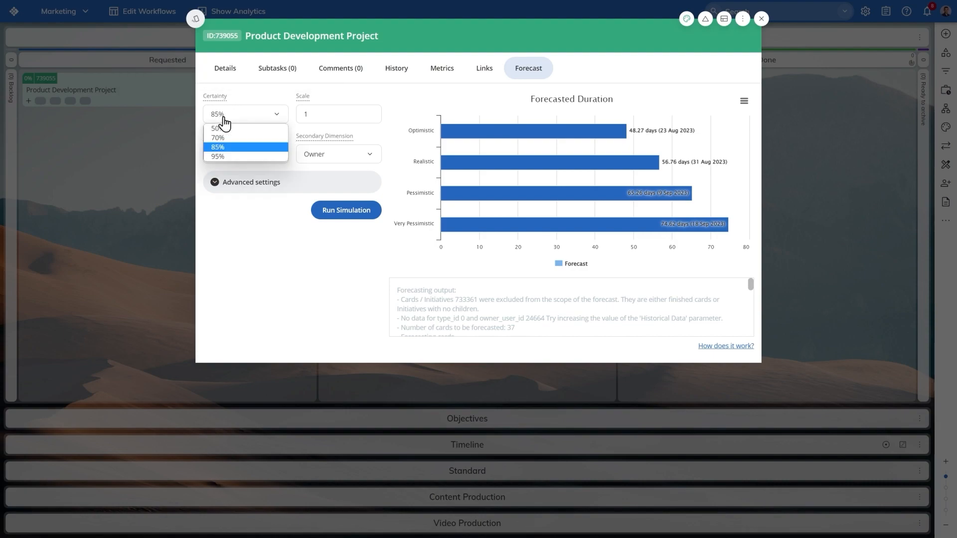
click(231, 148)
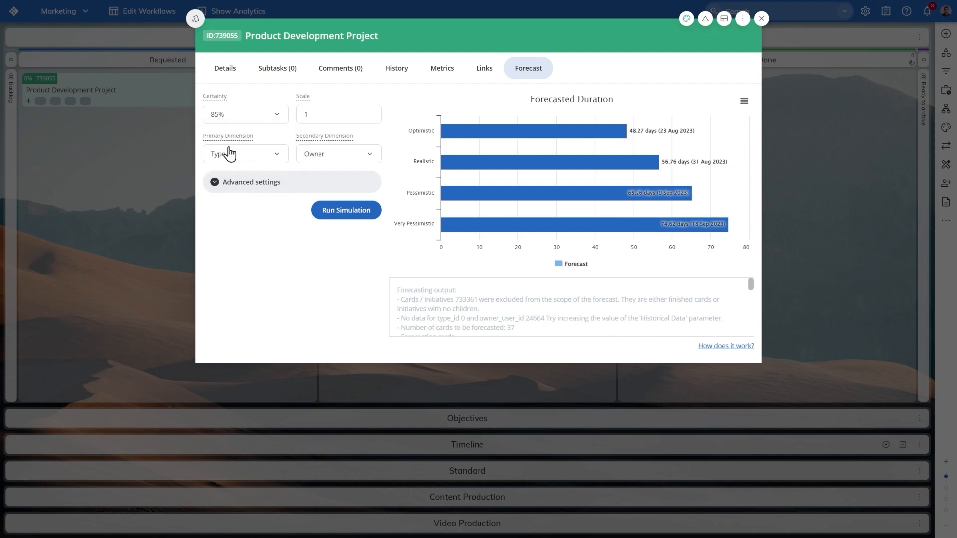
mouse_move(301, 102)
- Set the forecast's additional cards to 20, enable keeping outliers and run the simulation
click(219, 186)
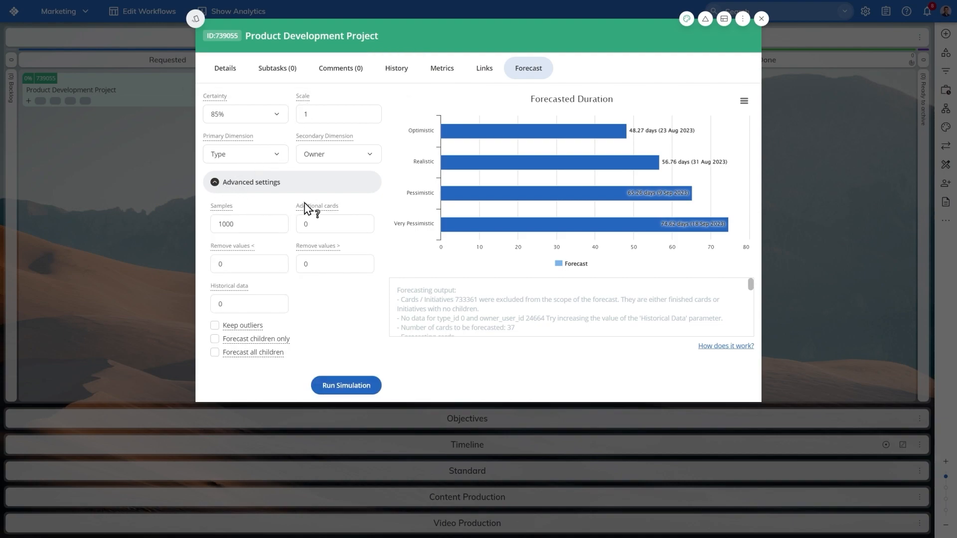
mouse_move(330, 208)
text(20)
mouse_move(244, 330)
click(215, 328)
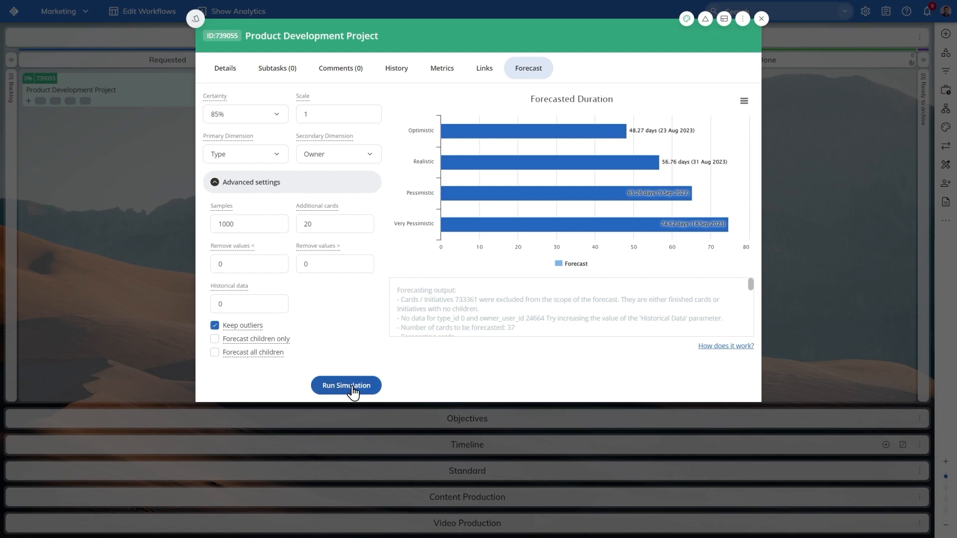
click(352, 388)
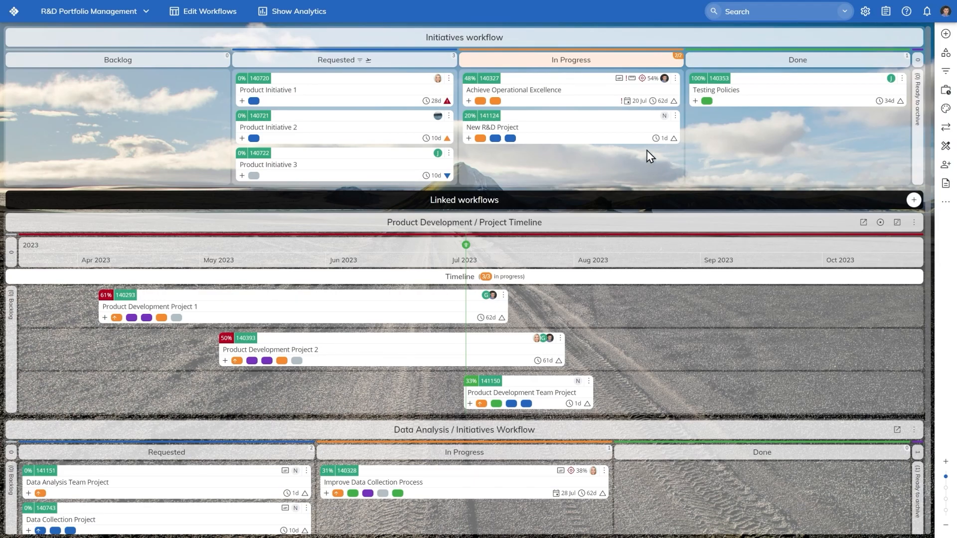
- Examine the deadline and size indicators of the Achieve Operational Excellence initiative on the R&D Portfolio Management board
mouse_move(626, 109)
mouse_move(630, 87)
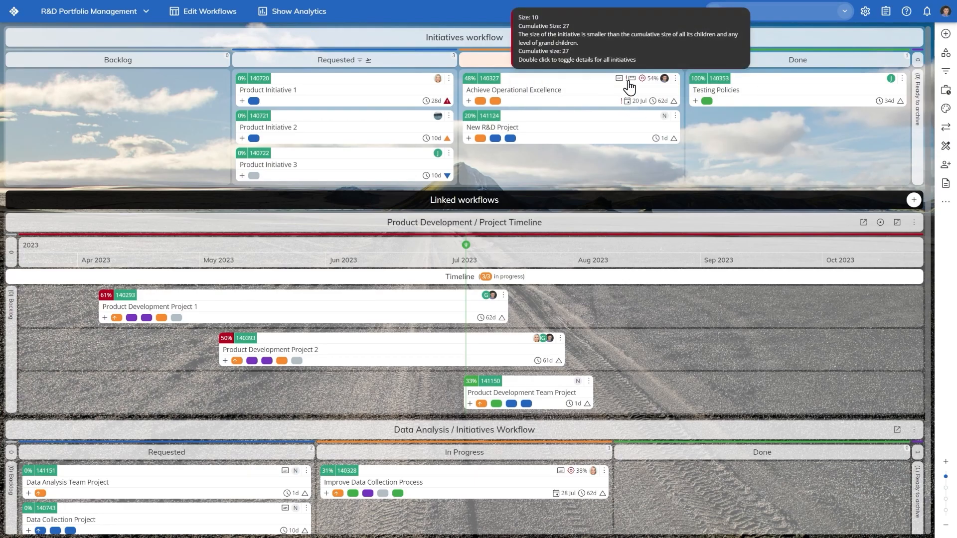